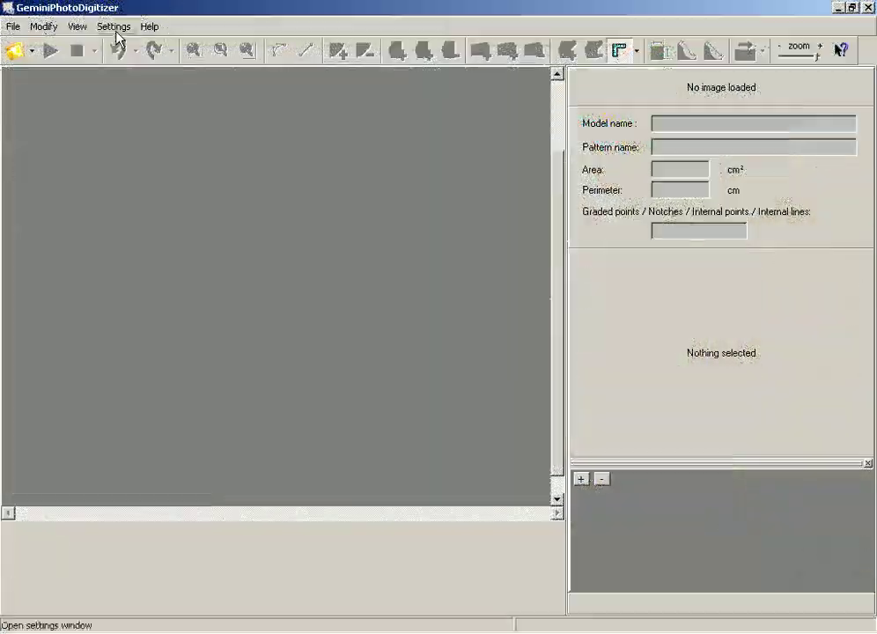
# Review and save the Canon PowerShot A95 camera settings (zoom 3, ISO 50, flash off)
pyautogui.click(114, 26)
pyautogui.click(352, 69)
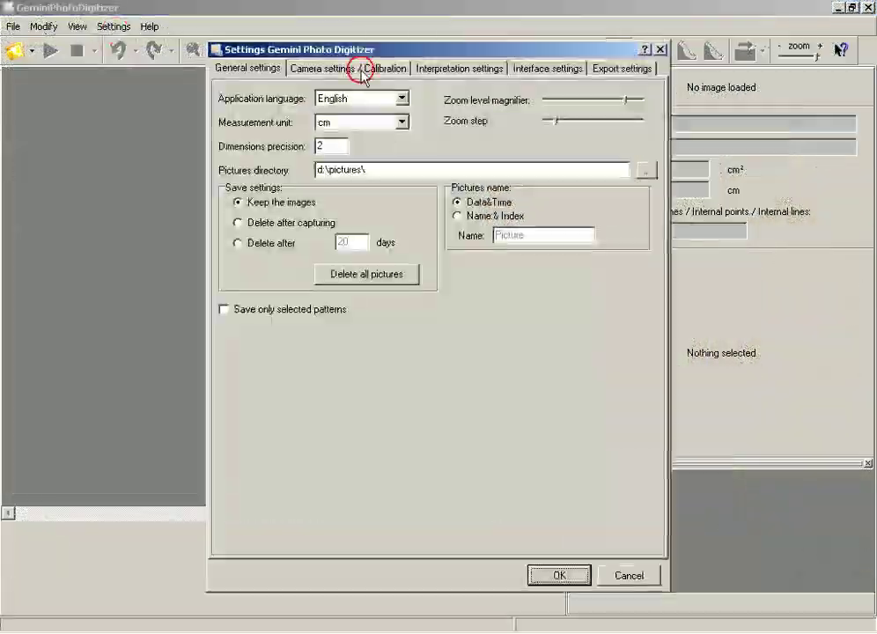
pyautogui.click(278, 115)
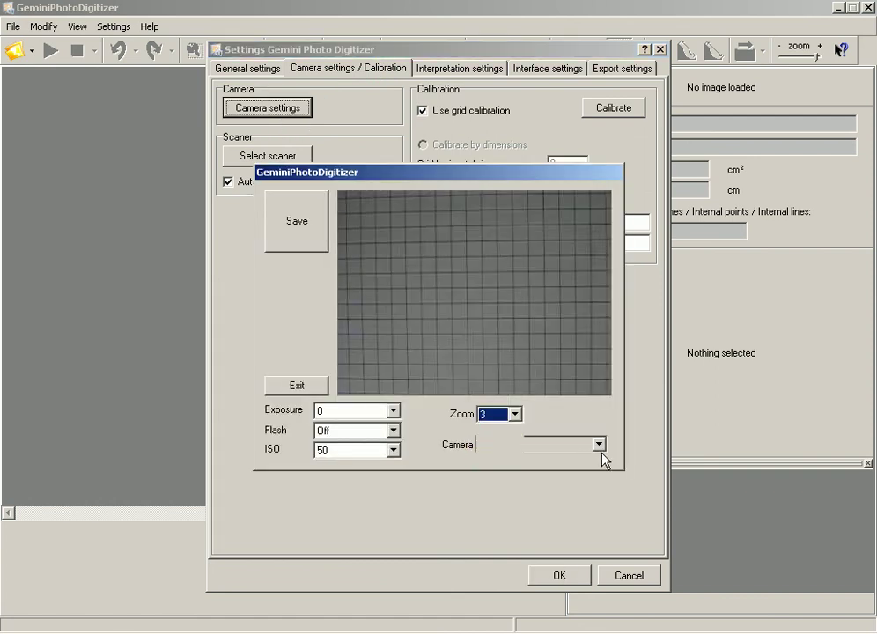
pyautogui.click(601, 450)
pyautogui.click(297, 243)
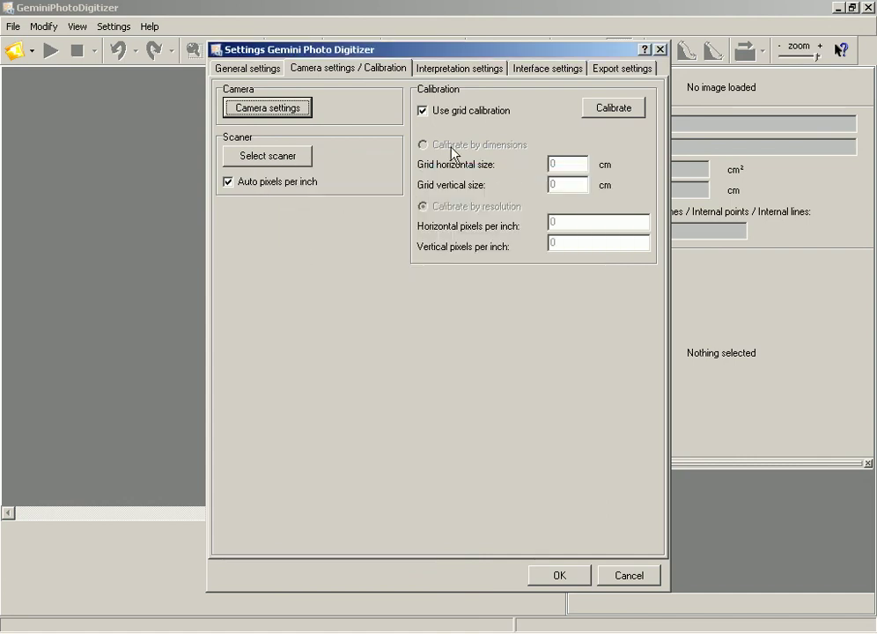
# Start grid calibration and capture a photo of the 50 × 50 mm calibration grid
pyautogui.click(590, 116)
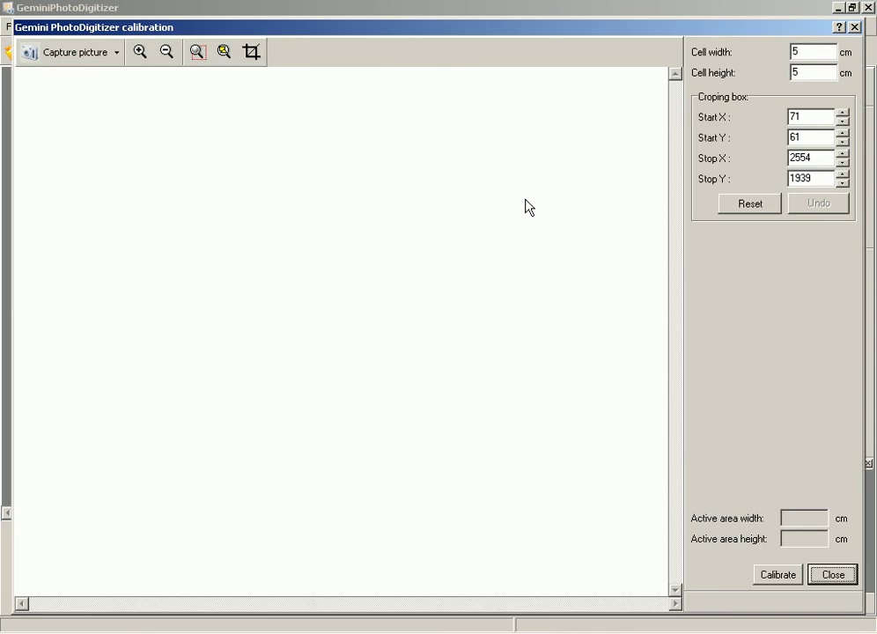
pyautogui.click(84, 62)
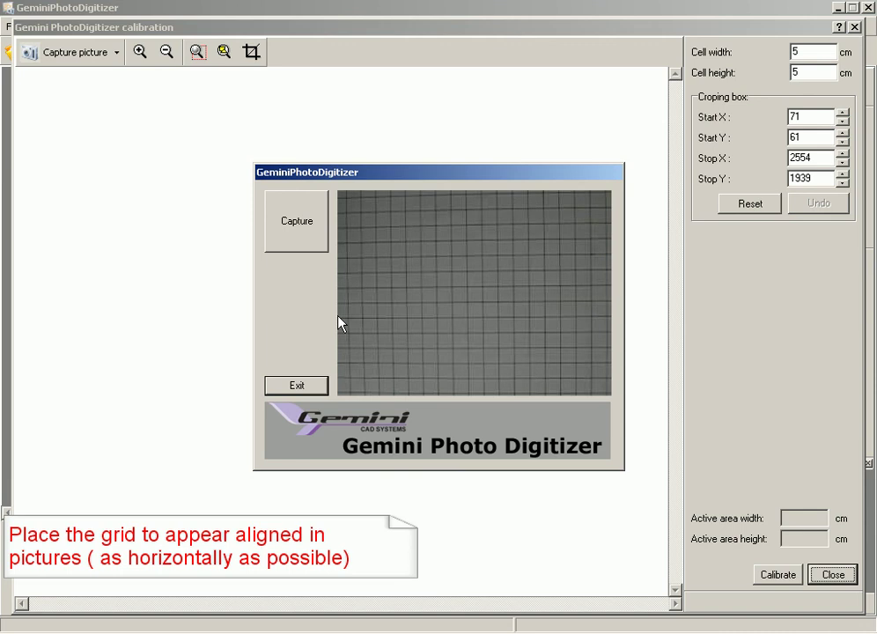
pyautogui.click(309, 238)
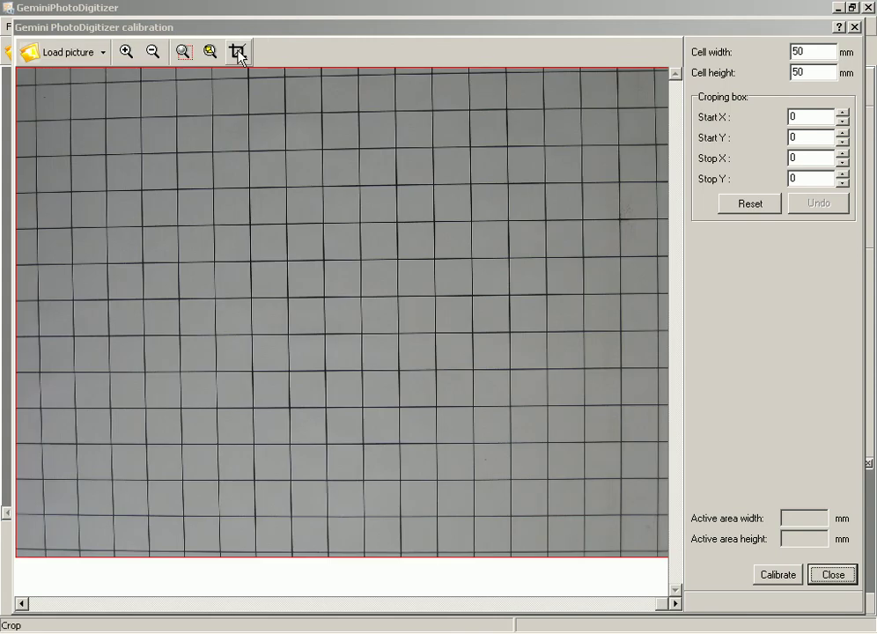
# Crop the grid photo just inside its edges and calibrate it to an 800 × 550 mm active area
pyautogui.click(237, 53)
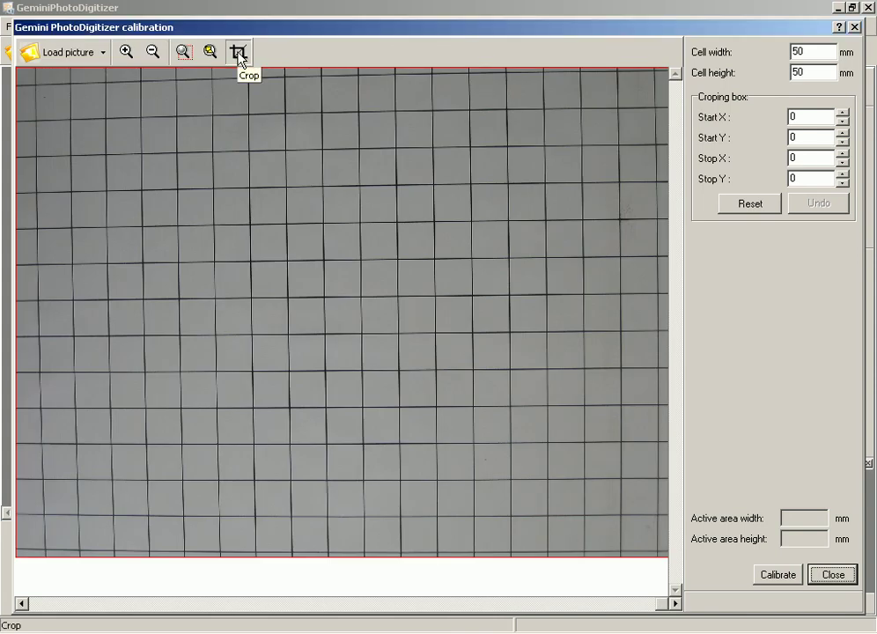
pyautogui.click(239, 55)
pyautogui.moveTo(26, 95)
pyautogui.mouseDown()
pyautogui.moveTo(615, 428)
pyautogui.moveTo(652, 546)
pyautogui.mouseUp()
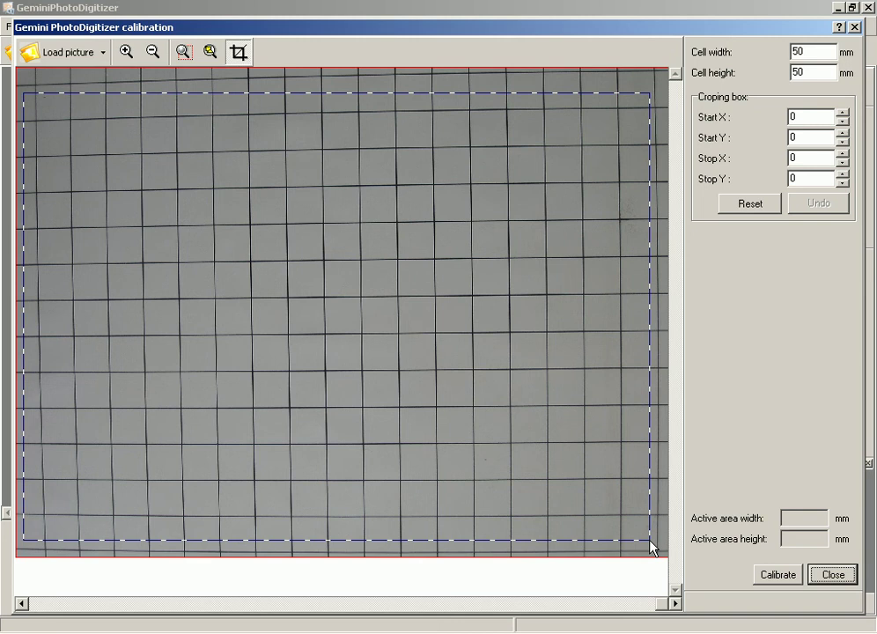
pyautogui.moveTo(650, 546); pyautogui.dragTo(650, 546)
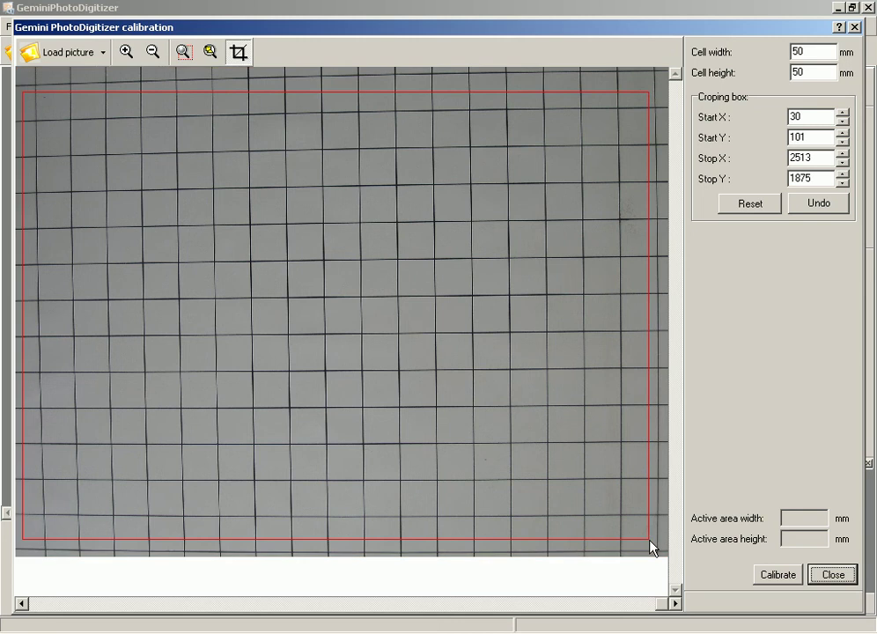
pyautogui.click(787, 577)
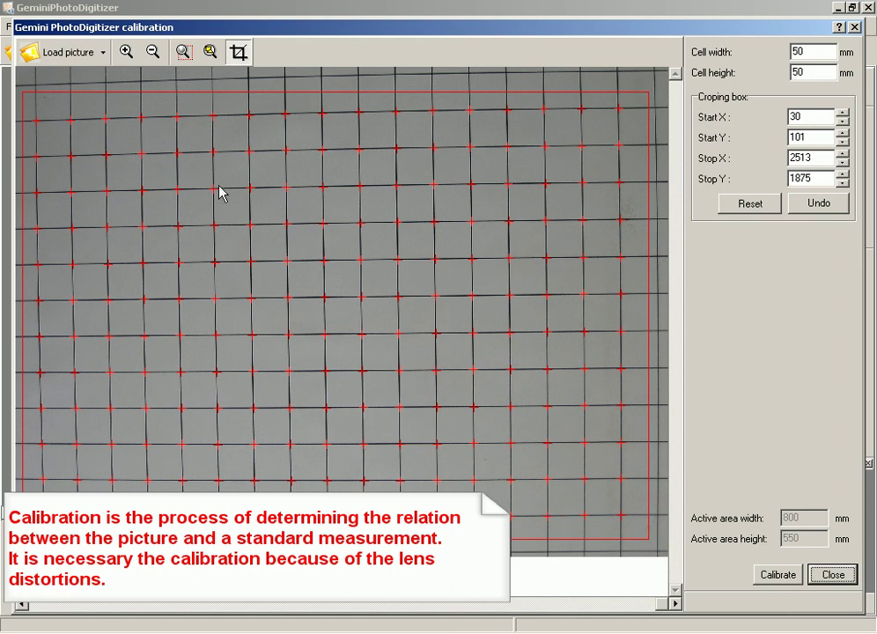
# Zoom into one grid intersection and nudge its calibration point right and up onto the crossing
pyautogui.click(185, 53)
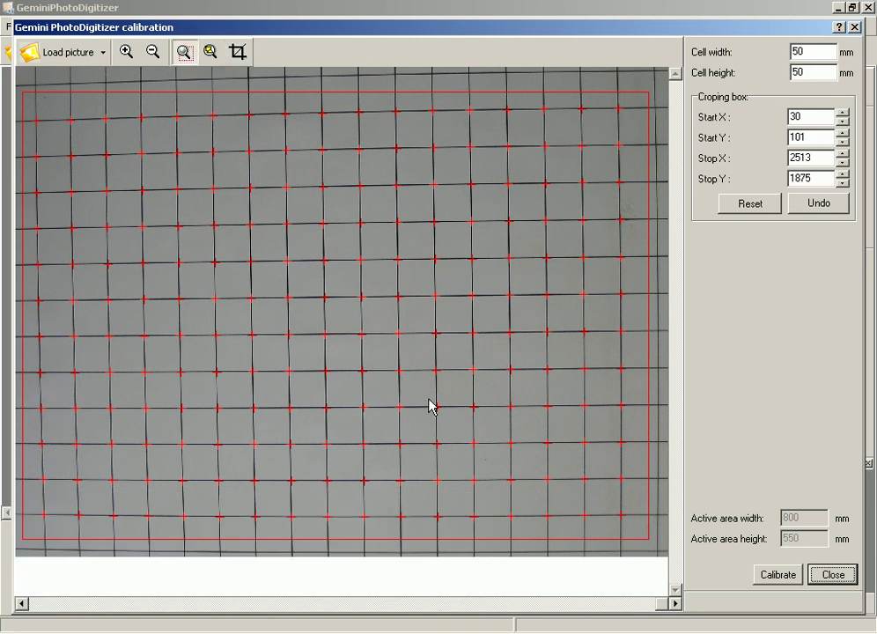
pyautogui.moveTo(429, 398); pyautogui.dragTo(449, 425)
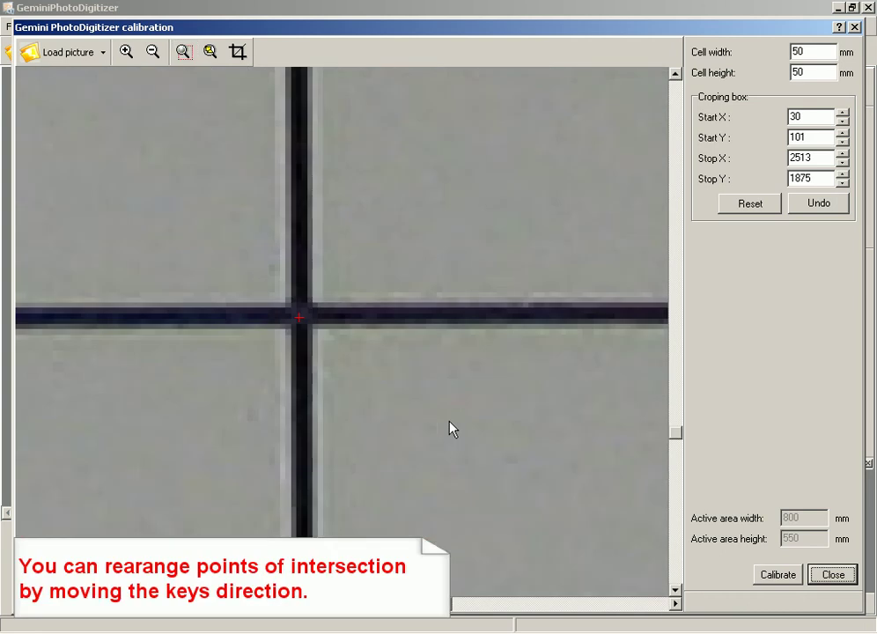
pyautogui.click(298, 327)
pyautogui.press('Right')
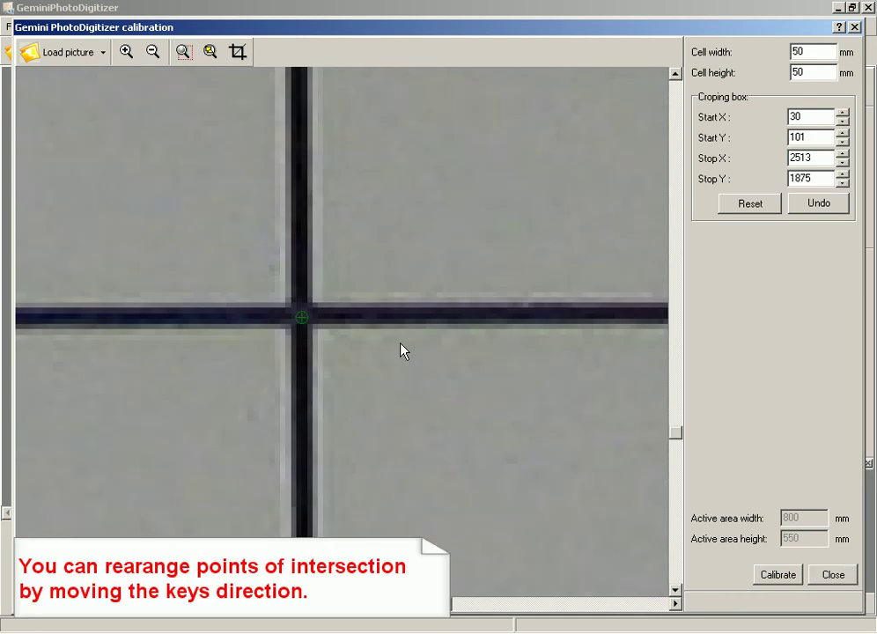
pyautogui.press('Up')
pyautogui.click(209, 51)
# Nudge a second calibration point up onto its intersection and close the calibration window
pyautogui.click(183, 51)
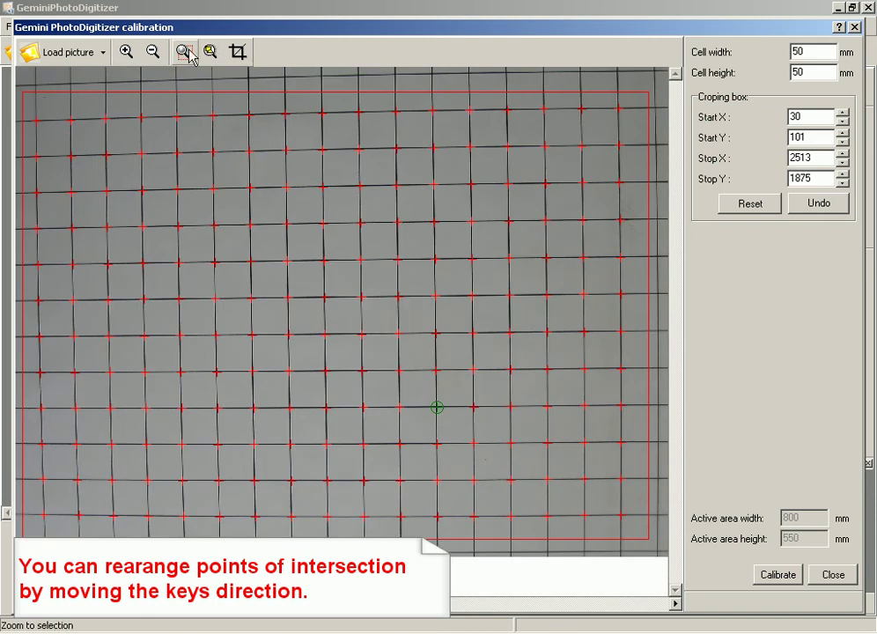
pyautogui.moveTo(198, 249); pyautogui.dragTo(226, 272)
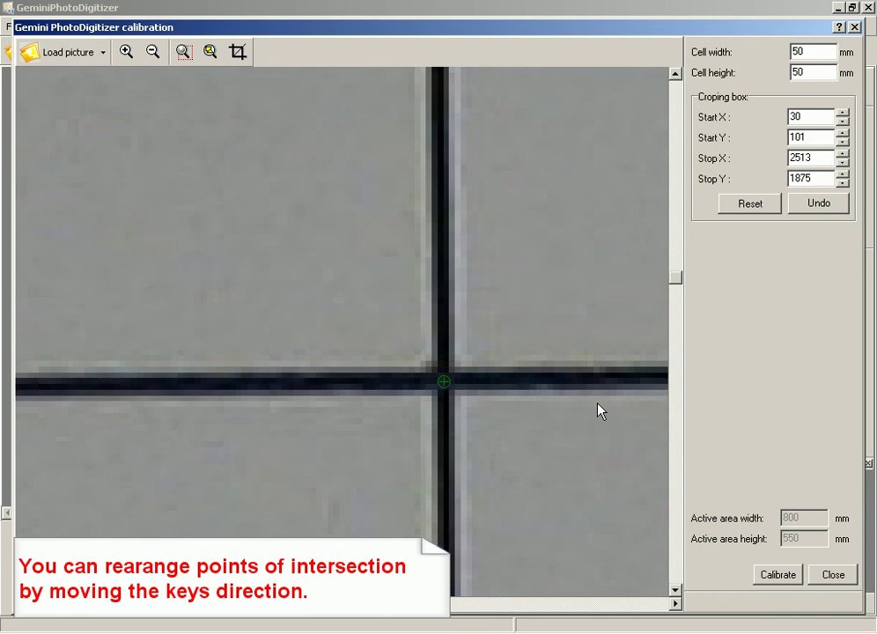
pyautogui.press('Up')
pyautogui.click(210, 52)
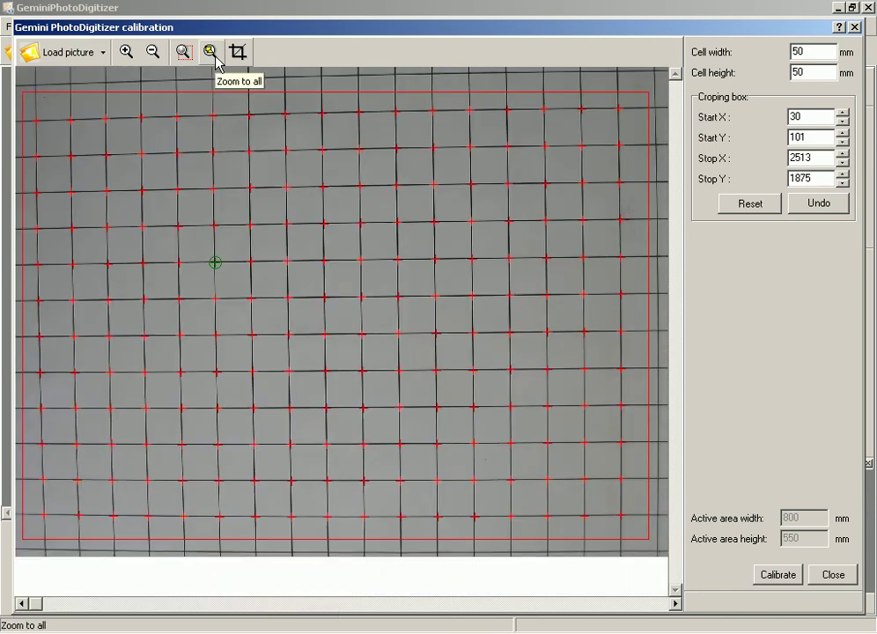
pyautogui.click(816, 579)
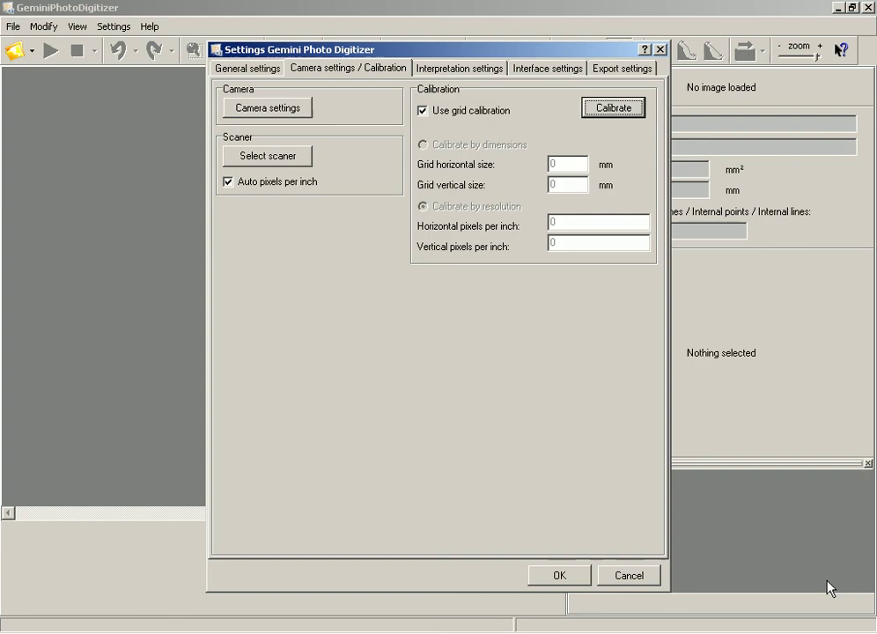
# Confirm the settings and capture a photo of the three pattern pieces on the calibrated grid
pyautogui.click(557, 577)
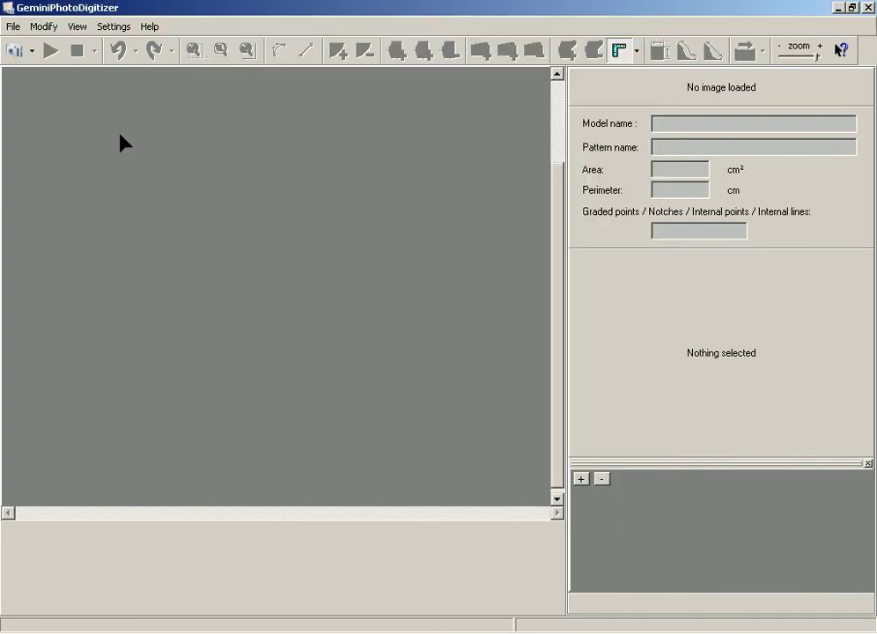
pyautogui.click(15, 50)
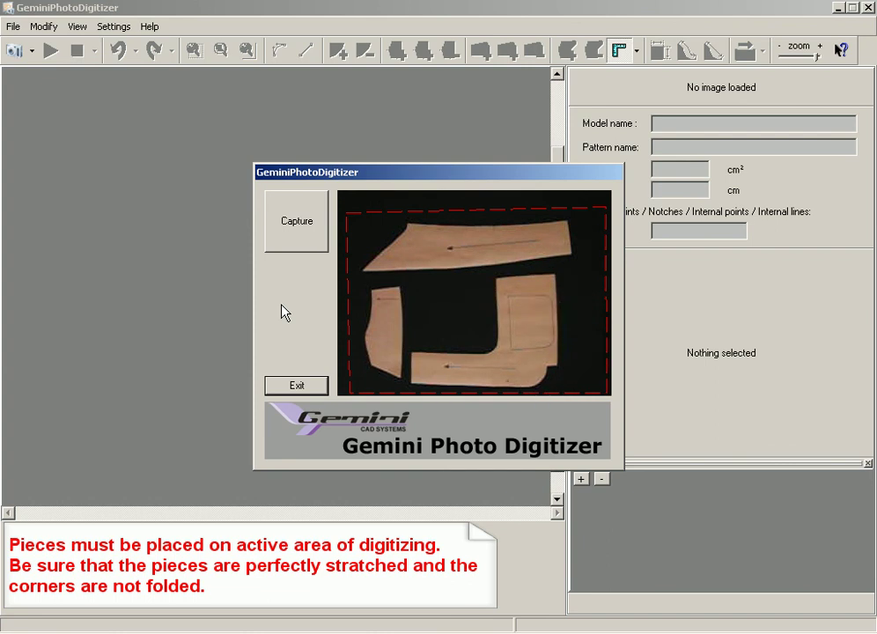
pyautogui.click(288, 240)
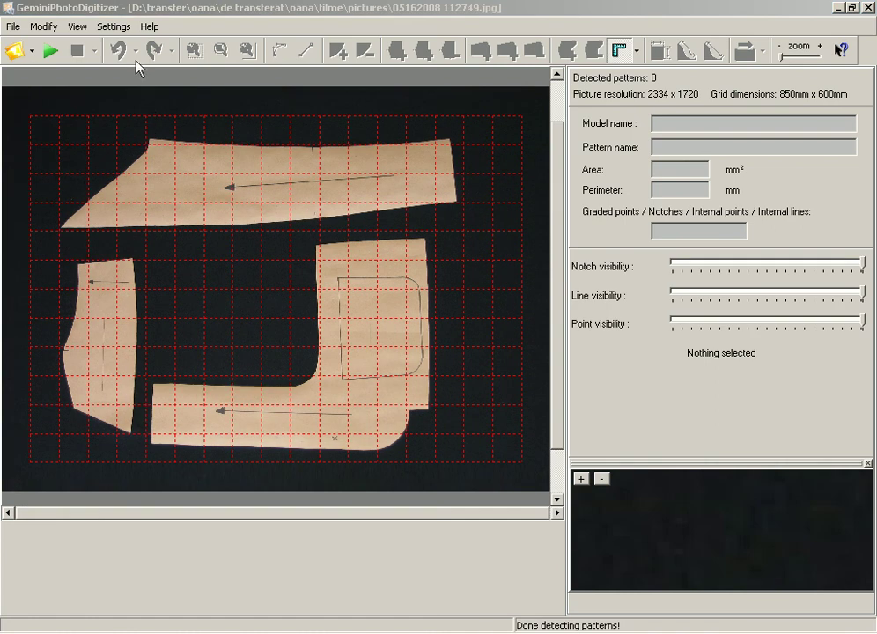
# Enable notch, internal point and internal line autodetection, center-line grain axis, and white cursors
pyautogui.click(117, 28)
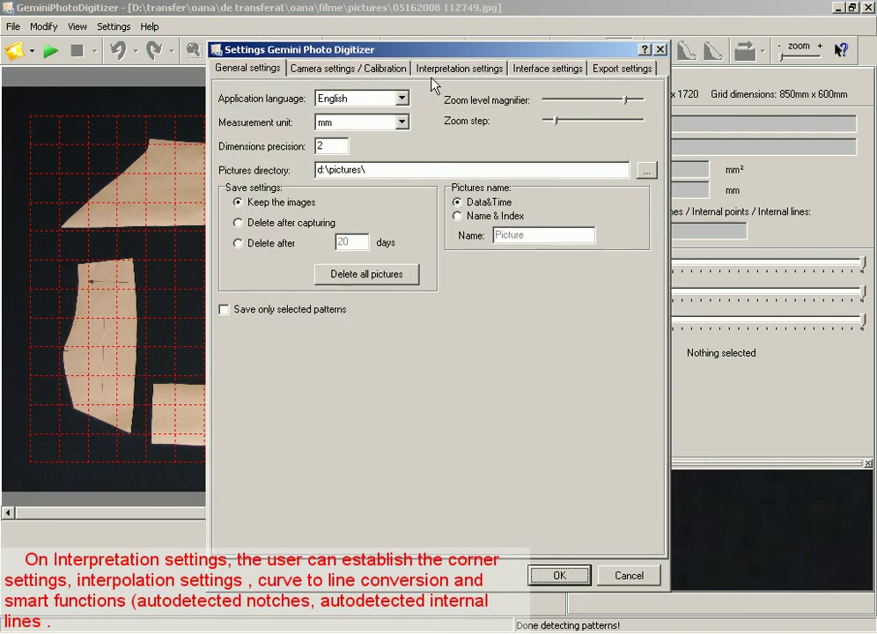
pyautogui.click(434, 77)
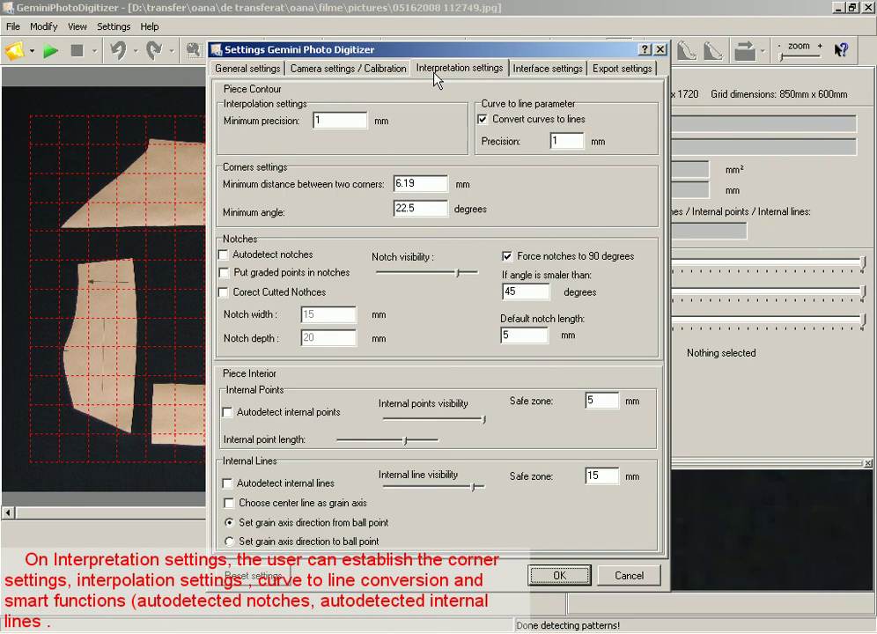
pyautogui.click(223, 256)
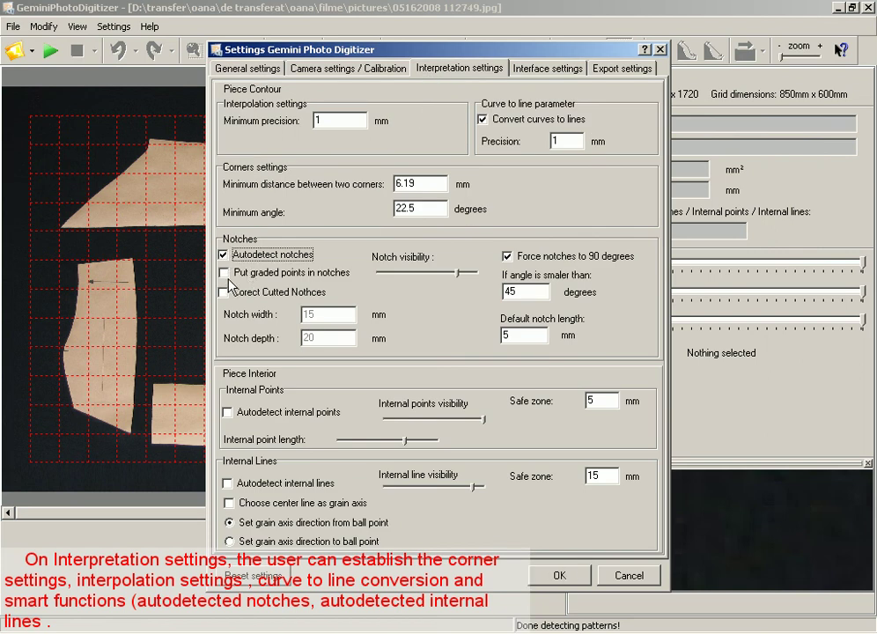
pyautogui.click(225, 274)
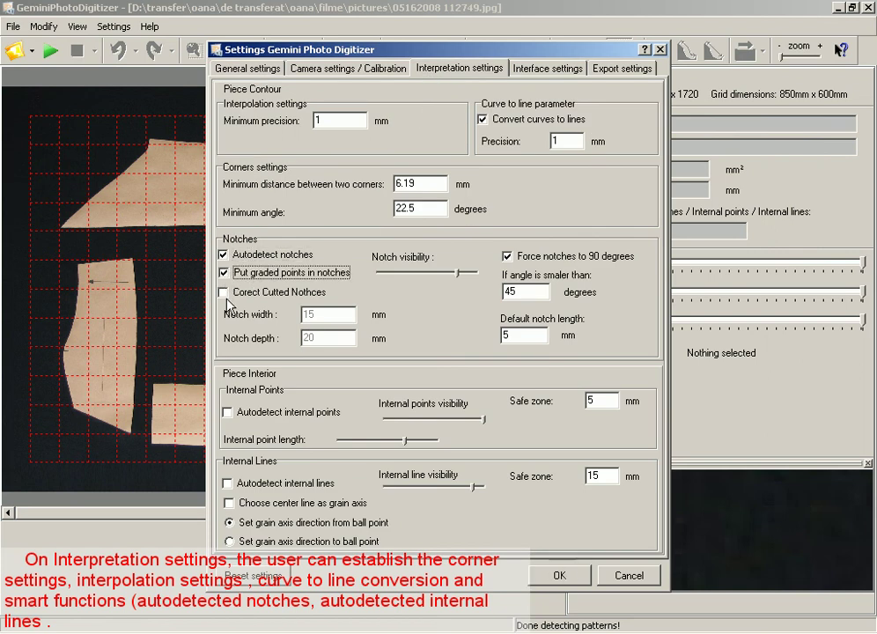
pyautogui.click(224, 292)
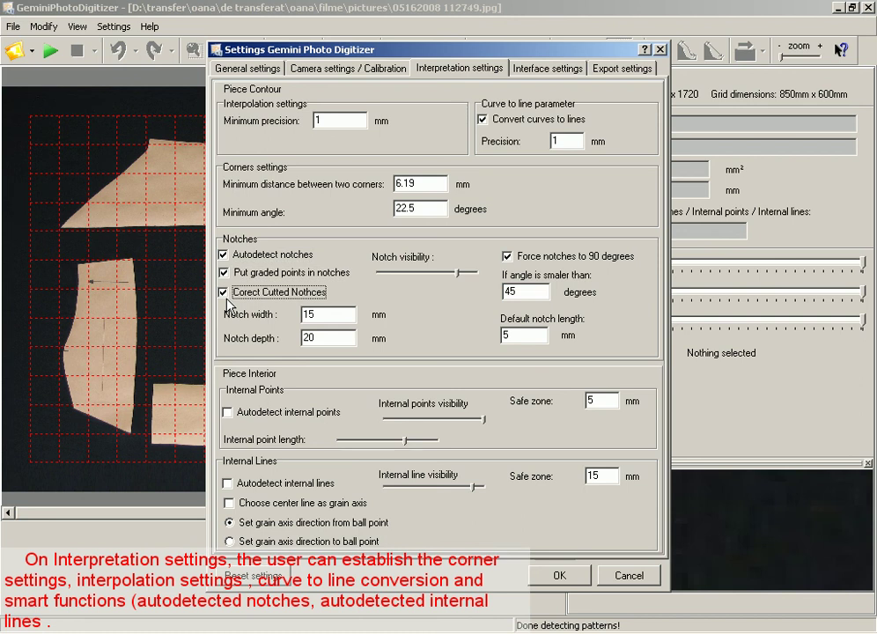
pyautogui.click(227, 413)
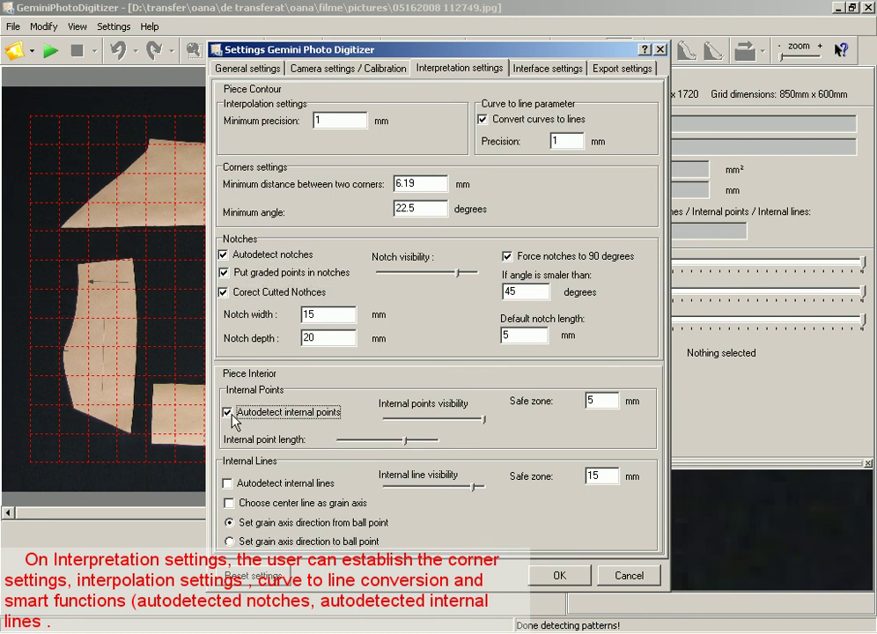
pyautogui.click(227, 484)
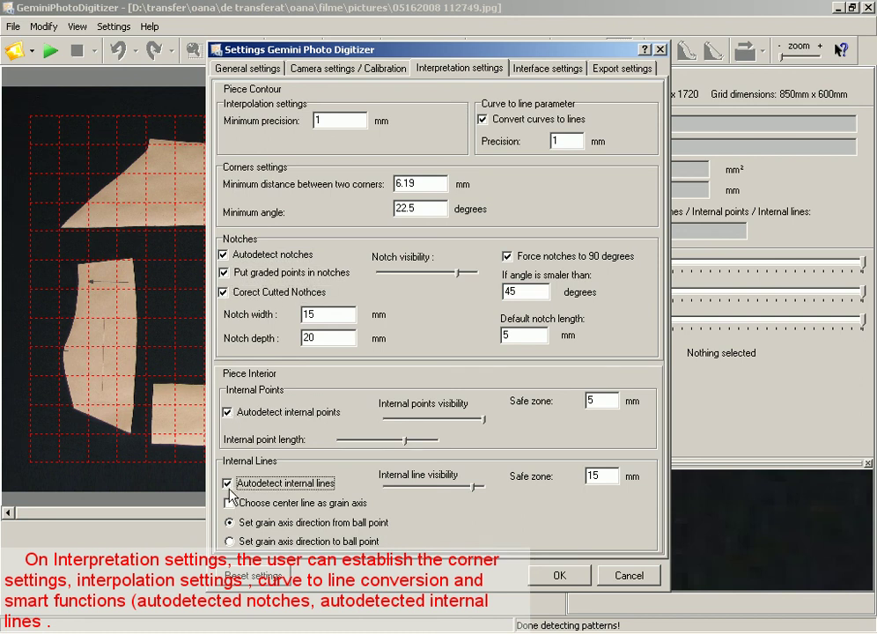
pyautogui.click(229, 504)
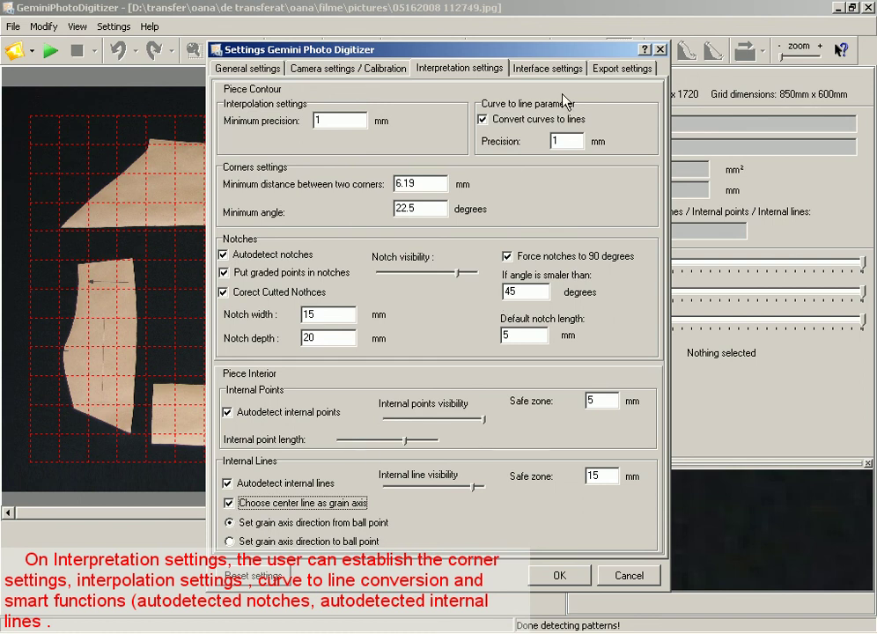
pyautogui.click(562, 70)
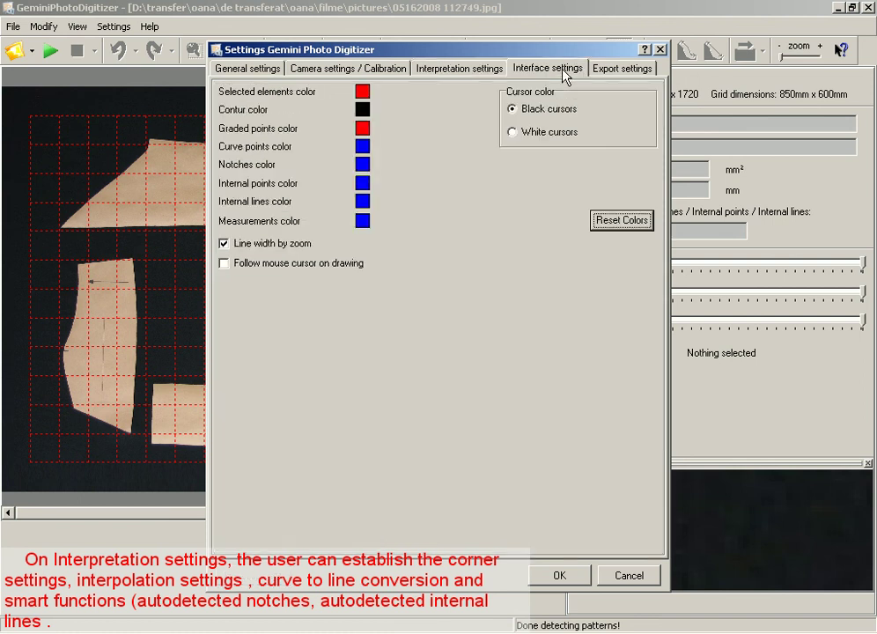
pyautogui.click(512, 133)
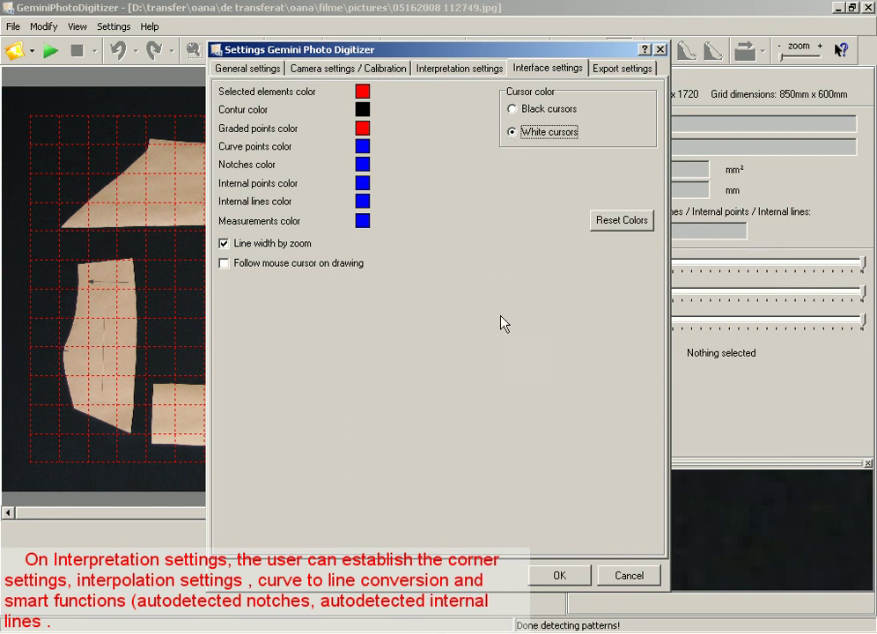
# Detect the three pattern contours, lower internal line visibility and set notch visibility to maximum
pyautogui.click(564, 574)
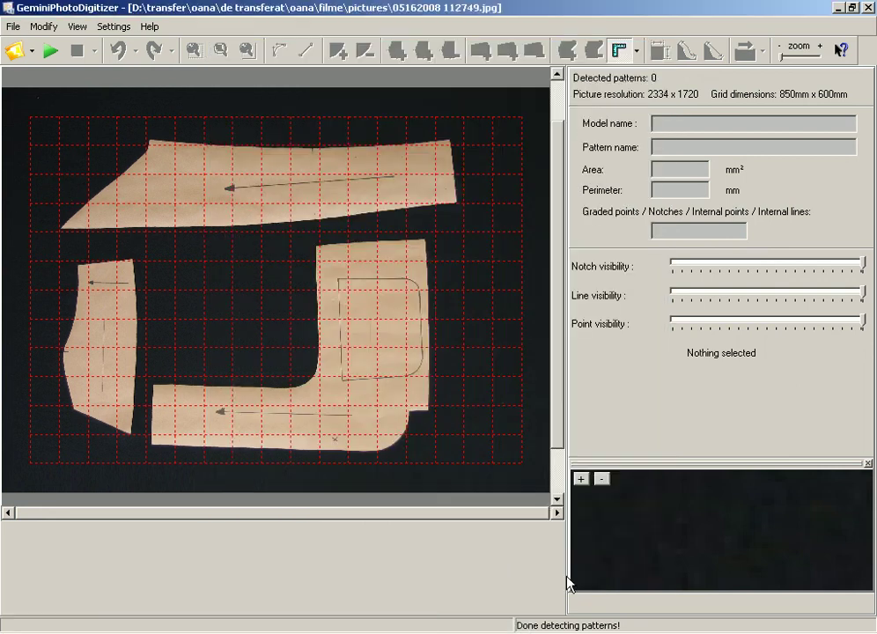
pyautogui.click(52, 57)
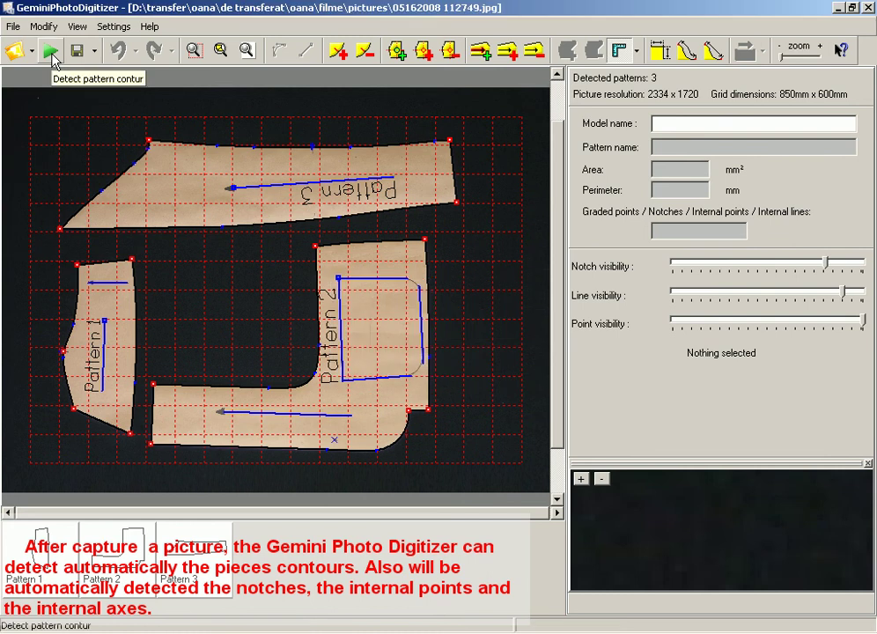
pyautogui.moveTo(843, 295)
pyautogui.mouseDown()
pyautogui.moveTo(834, 304)
pyautogui.moveTo(768, 304)
pyautogui.mouseUp()
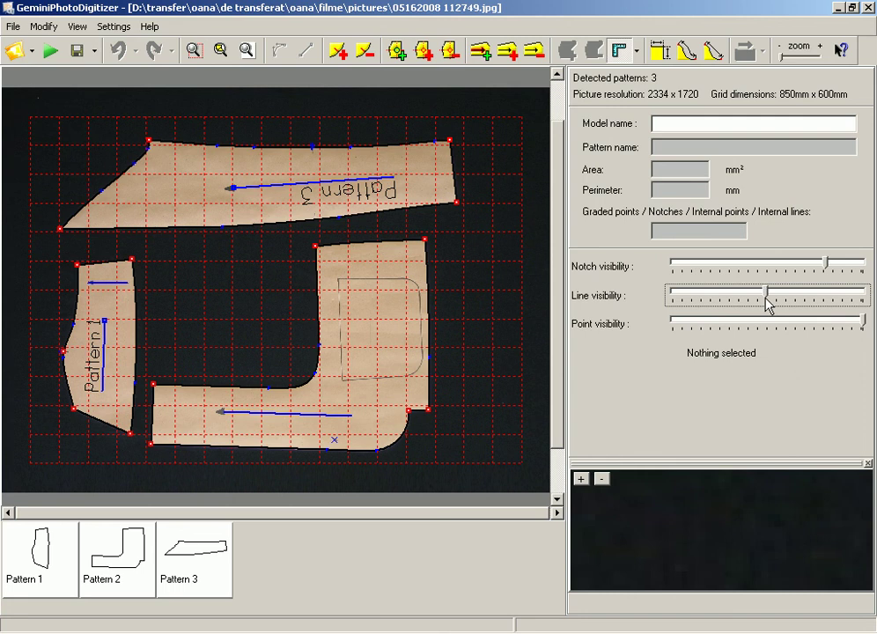
pyautogui.click(828, 274)
pyautogui.moveTo(824, 266); pyautogui.dragTo(862, 264)
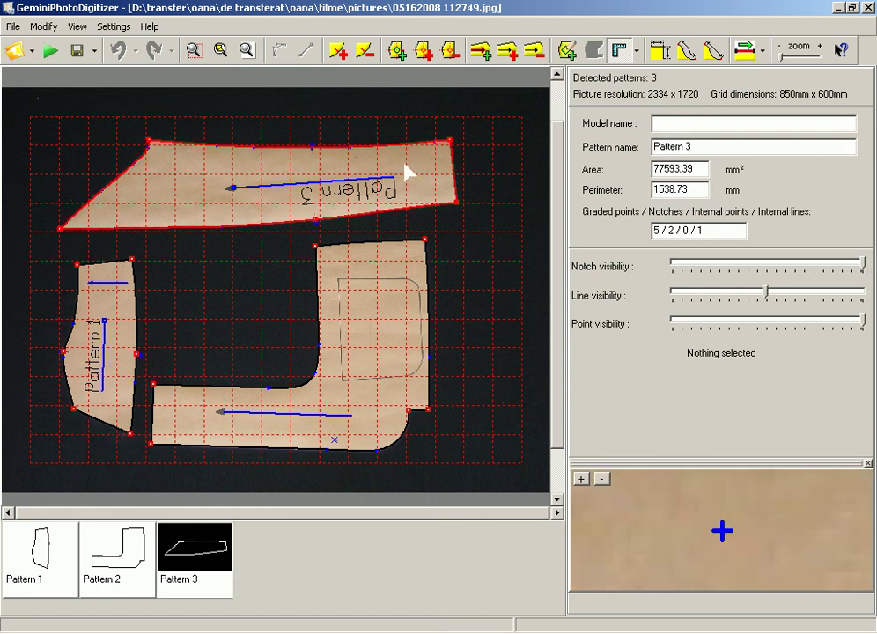
# Start Play pattern contour from Pattern 3's top-right corner point
pyautogui.scroll(1, 405, 168)
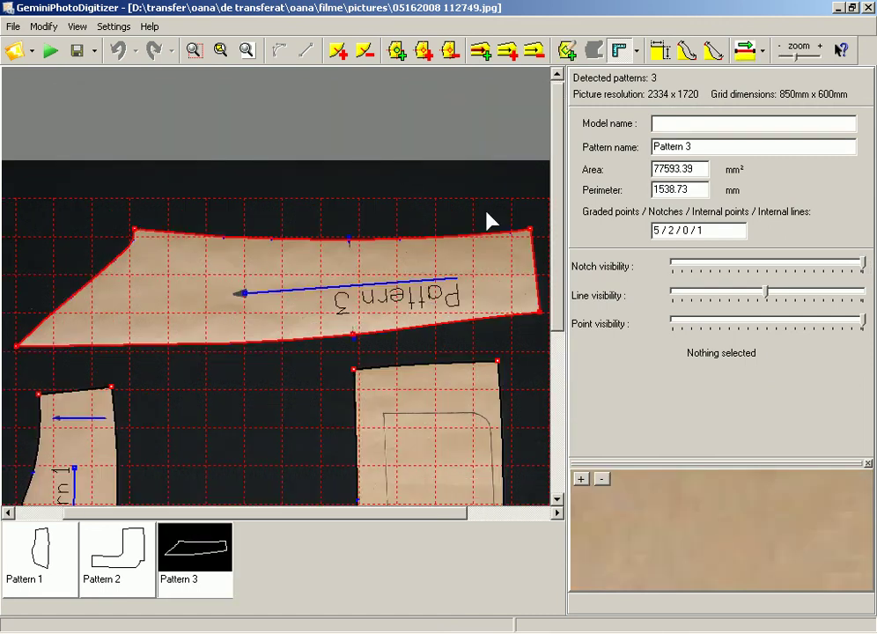
pyautogui.click(539, 238)
pyautogui.click(763, 51)
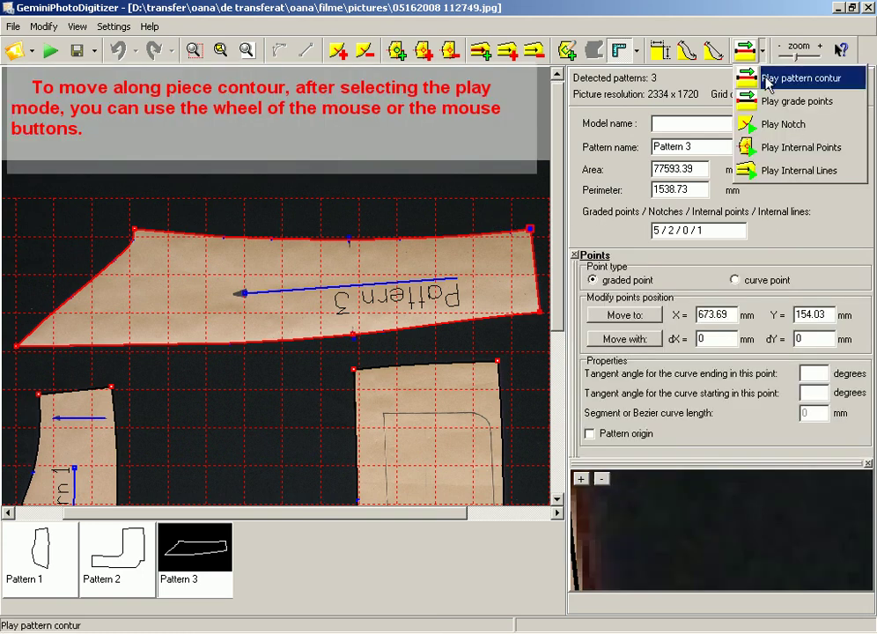
pyautogui.click(767, 81)
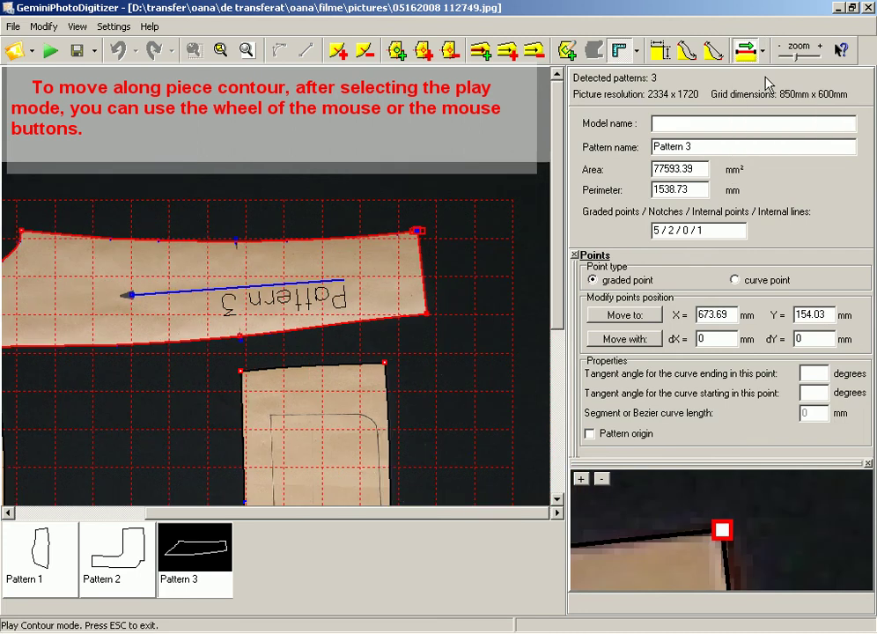
# Step point by point around Pattern 3's entire outline to check the detected contour
pyautogui.scroll(-1, 469, 284)
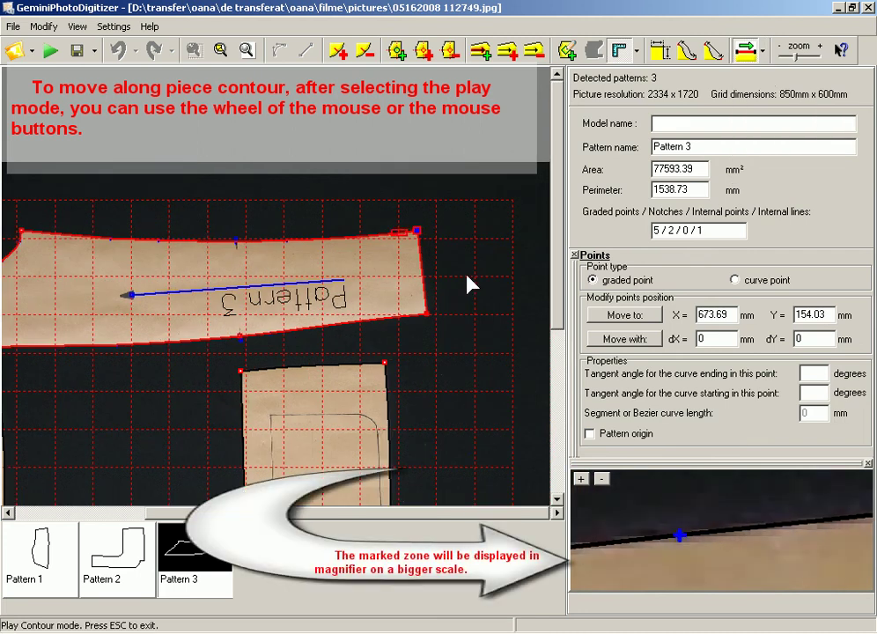
pyautogui.scroll(-1, 470, 284)
pyautogui.scroll(-1, 469, 284)
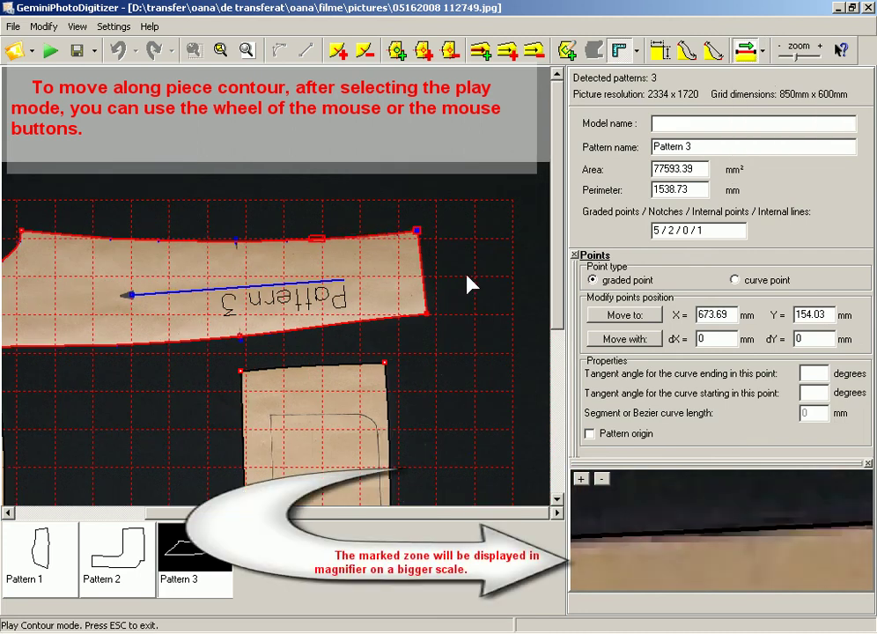
pyautogui.scroll(-3, 470, 283)
pyautogui.scroll(-1, 469, 284)
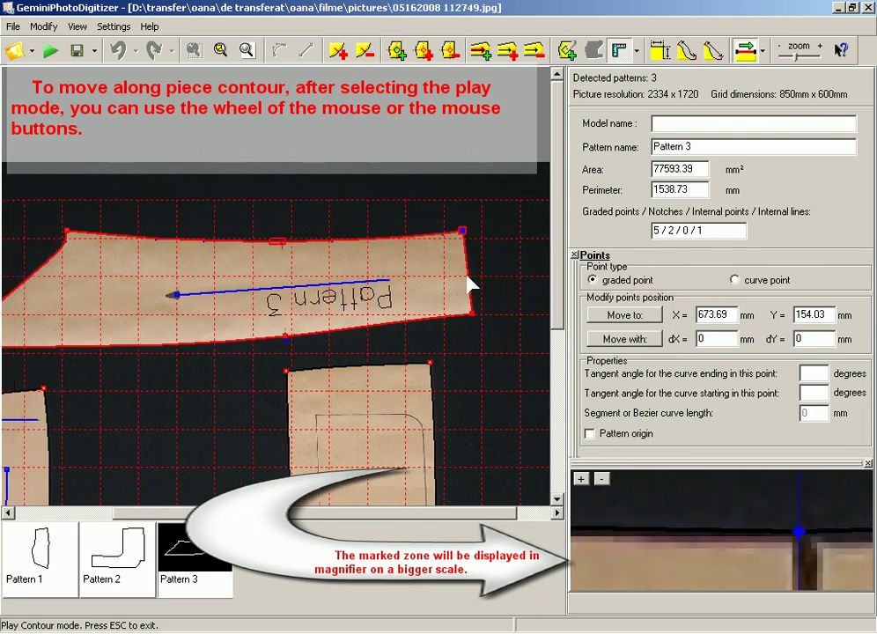
pyautogui.scroll(-1, 469, 283)
pyautogui.scroll(-1, 469, 284)
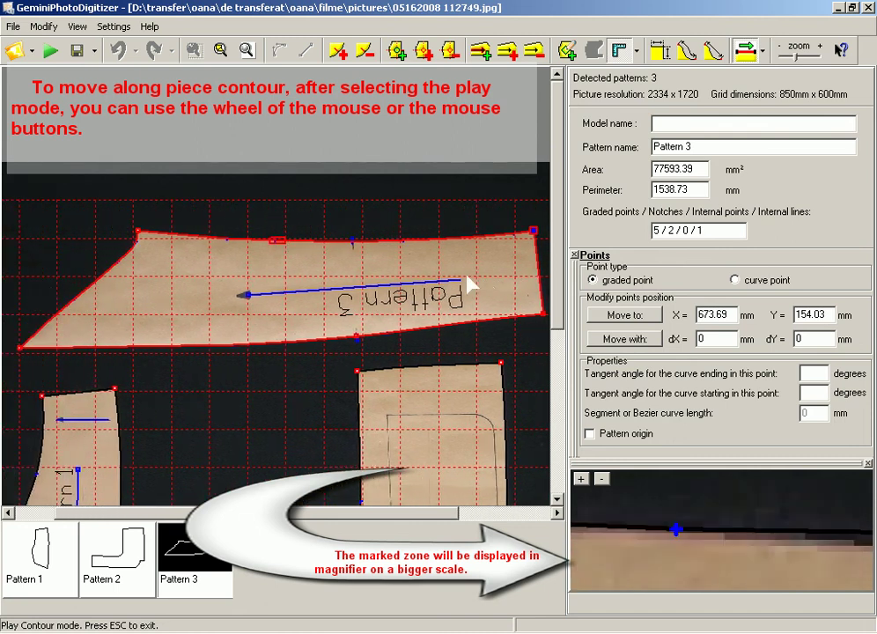
pyautogui.scroll(-1, 469, 284)
pyautogui.scroll(-1, 469, 283)
pyautogui.scroll(-1, 470, 284)
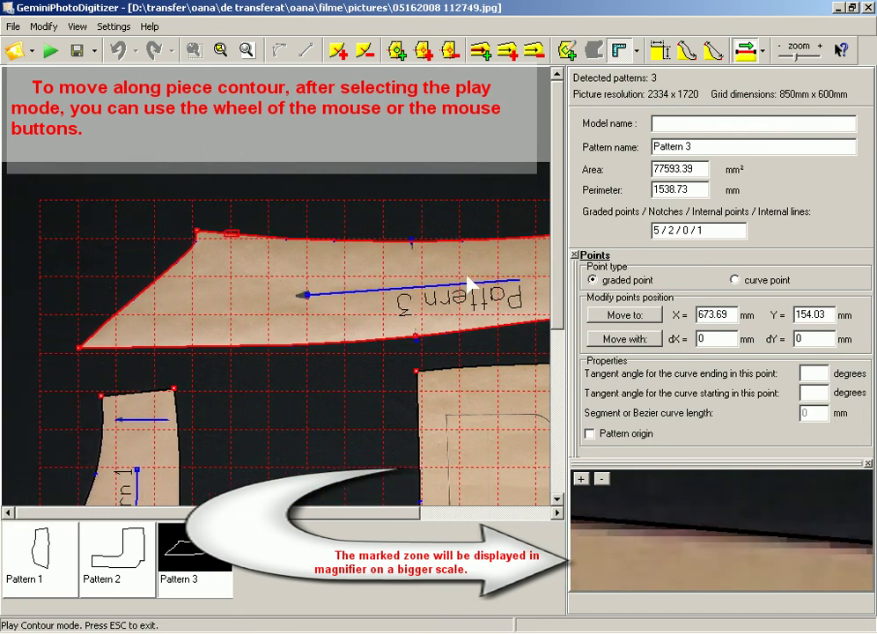
pyautogui.scroll(-1, 470, 284)
pyautogui.scroll(-1, 470, 283)
pyautogui.scroll(-1, 469, 284)
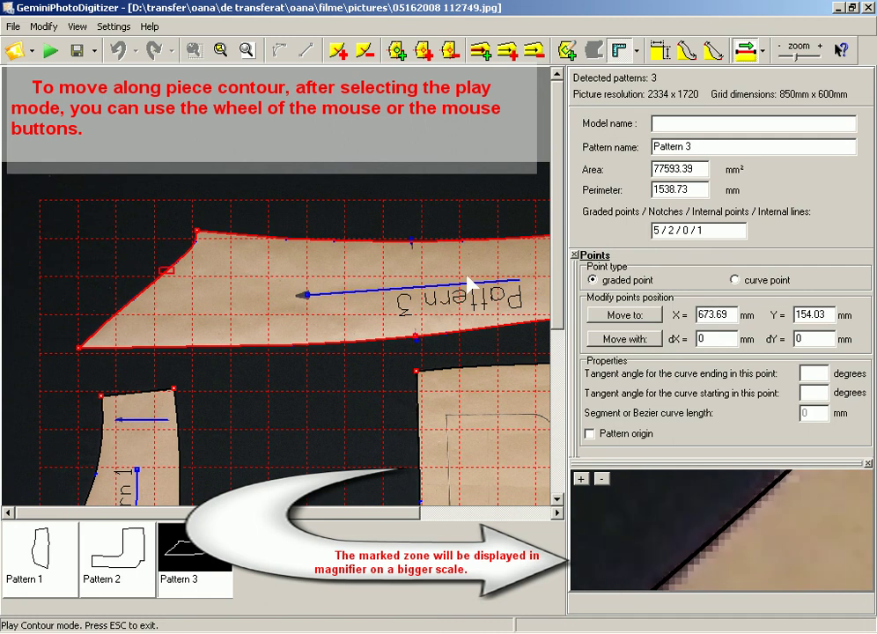
pyautogui.scroll(-1, 469, 283)
pyautogui.scroll(-1, 470, 284)
pyautogui.scroll(-1, 470, 283)
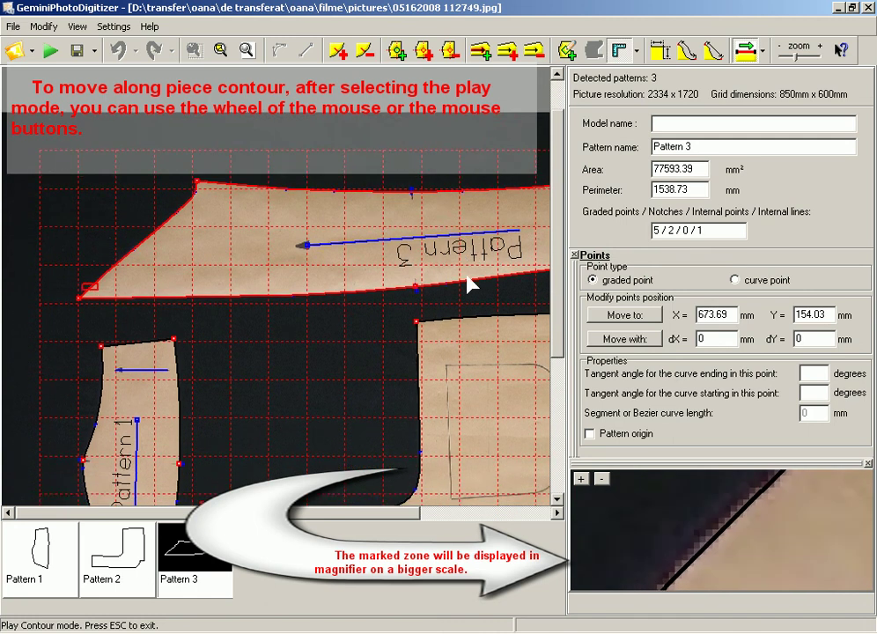
pyautogui.scroll(-1, 469, 284)
pyautogui.scroll(-1, 469, 283)
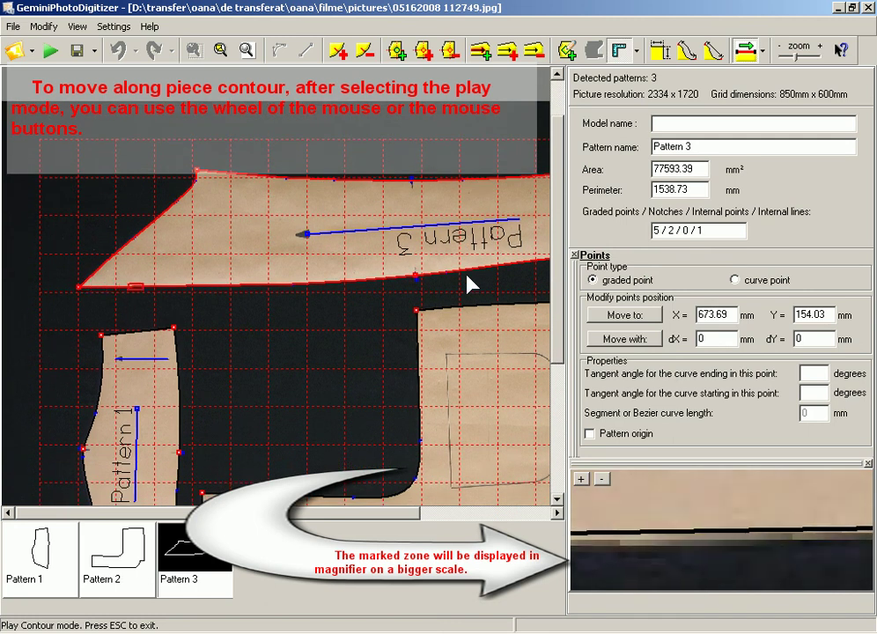
pyautogui.scroll(-1, 470, 284)
pyautogui.scroll(-1, 469, 283)
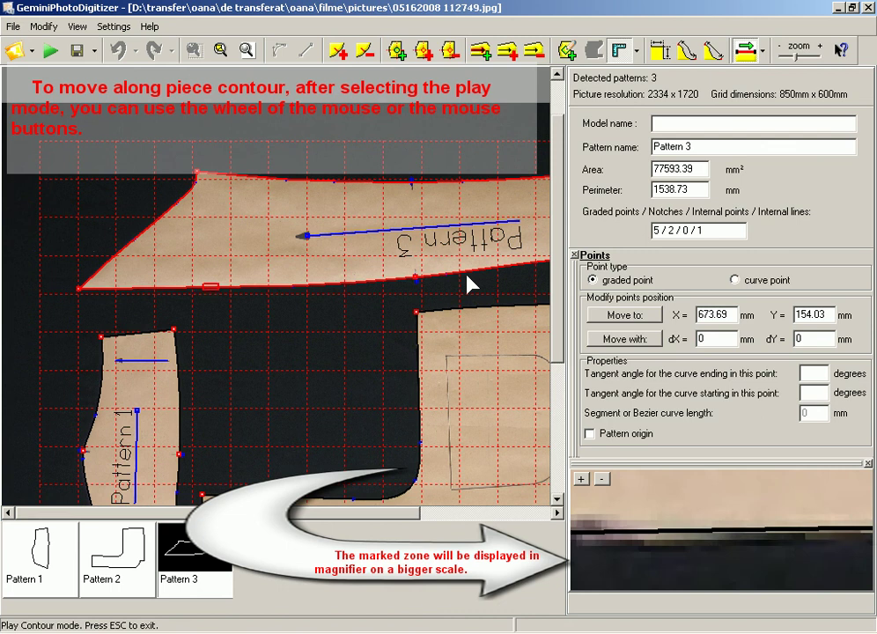
pyautogui.scroll(-1, 469, 284)
pyautogui.scroll(-1, 470, 284)
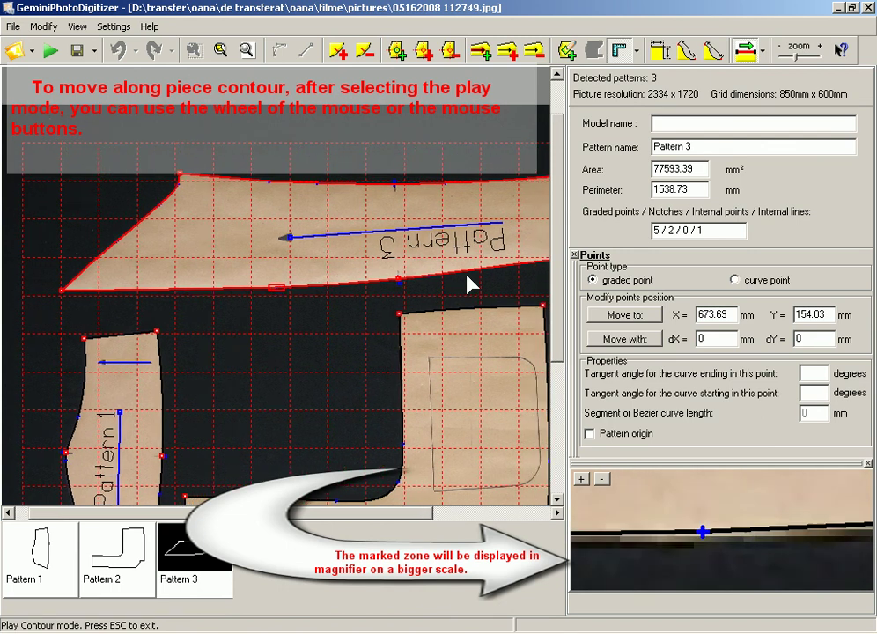
pyautogui.scroll(-1, 469, 284)
pyautogui.scroll(-1, 470, 284)
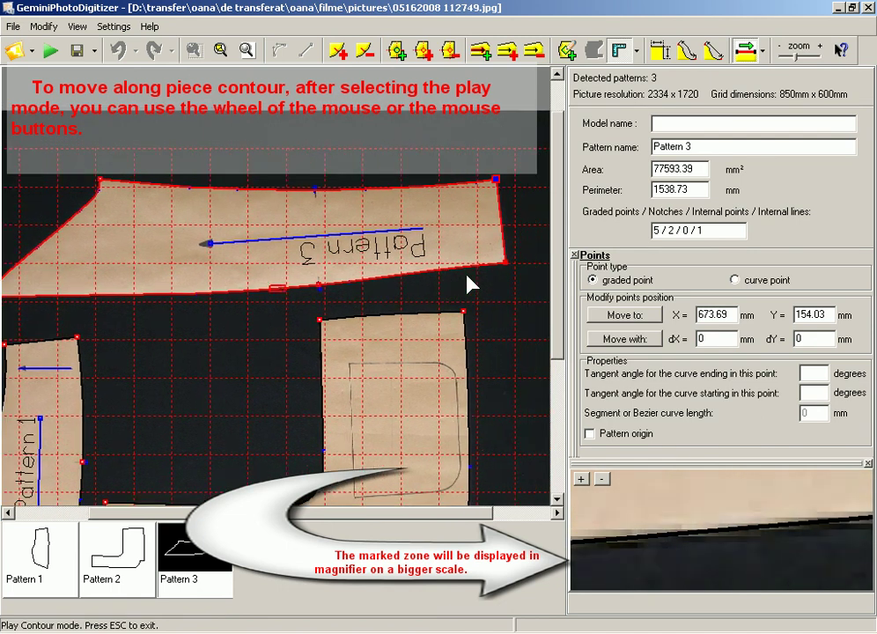
pyautogui.scroll(-1, 470, 283)
pyautogui.scroll(-1, 470, 284)
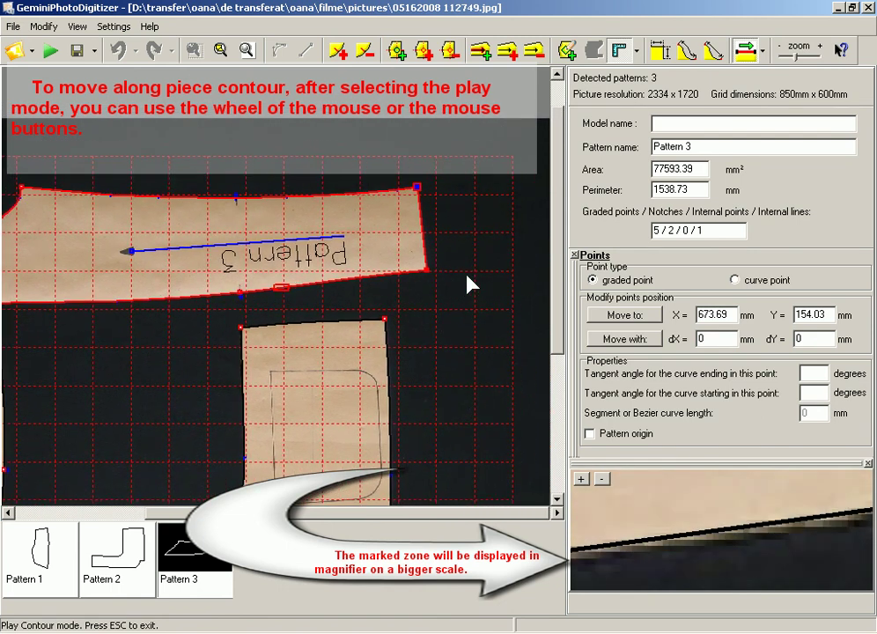
pyautogui.scroll(-1, 469, 284)
pyautogui.scroll(-1, 469, 284)
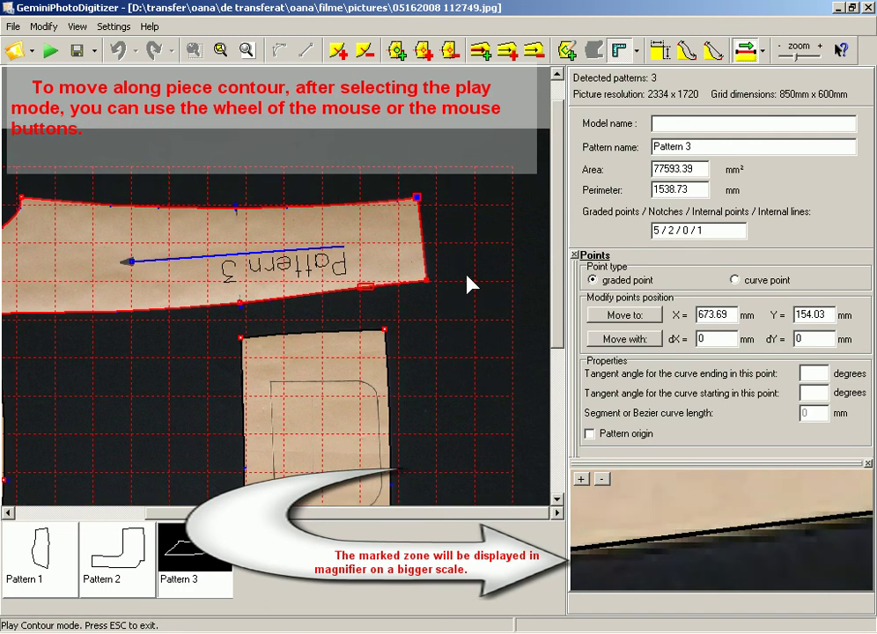
pyautogui.scroll(-1, 469, 284)
pyautogui.scroll(-1, 469, 283)
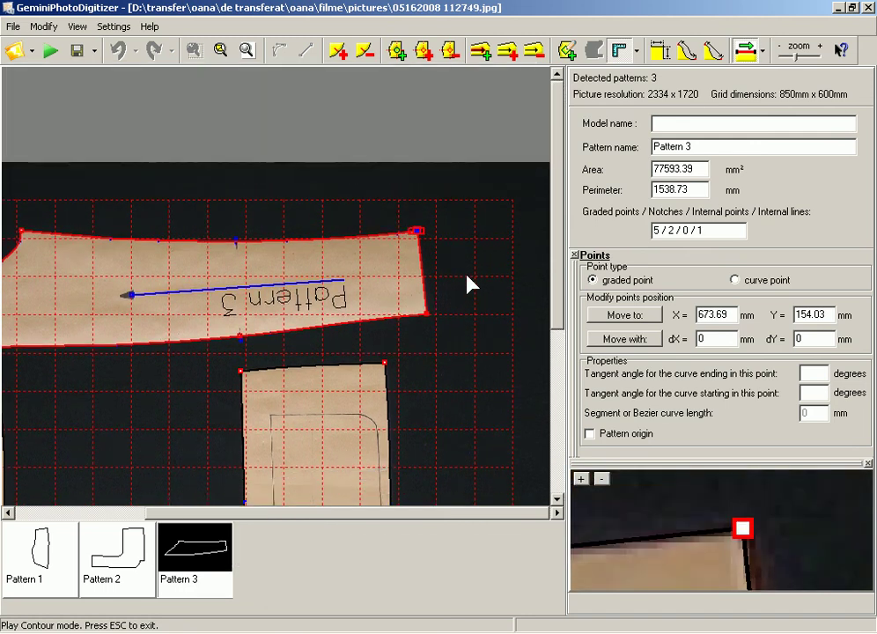
# Stop the contour playback and rename Pattern 3 to '1'
pyautogui.press('Escape')
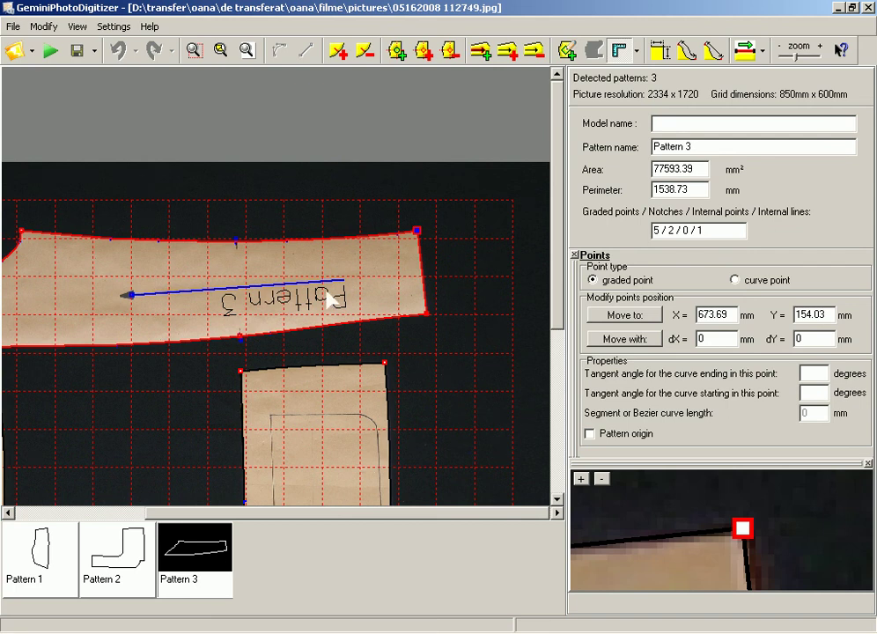
pyautogui.click(318, 294)
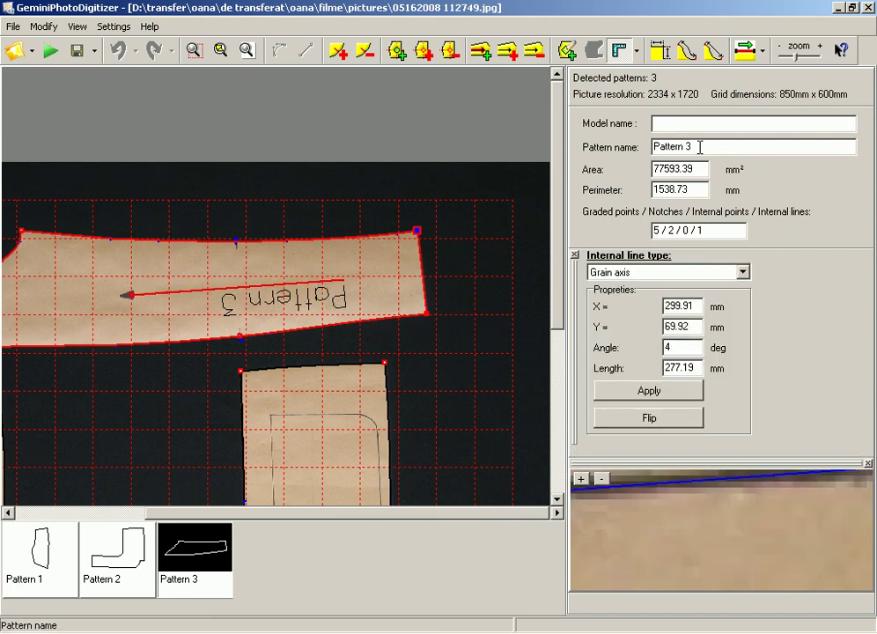
pyautogui.moveTo(699, 147); pyautogui.dragTo(641, 148)
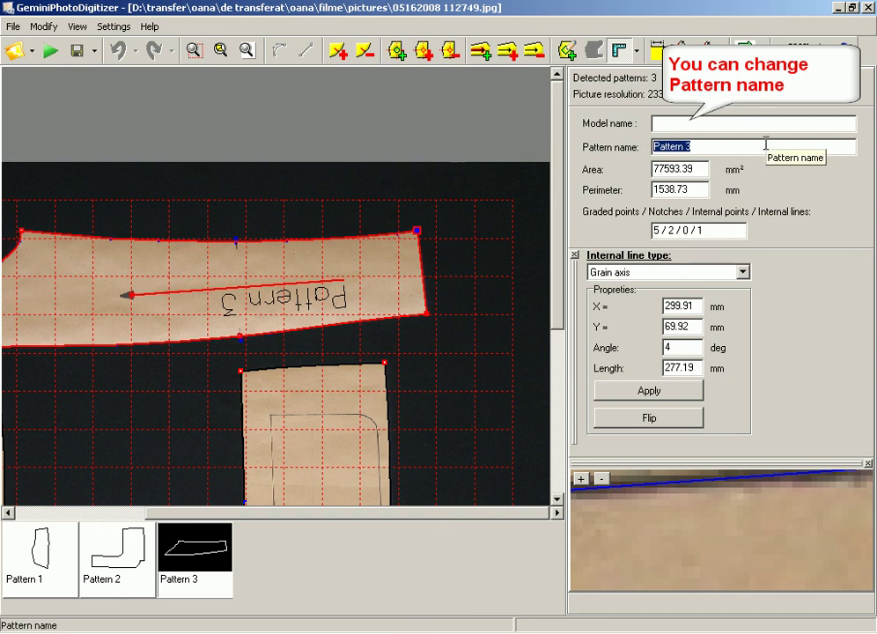
pyautogui.write('1')
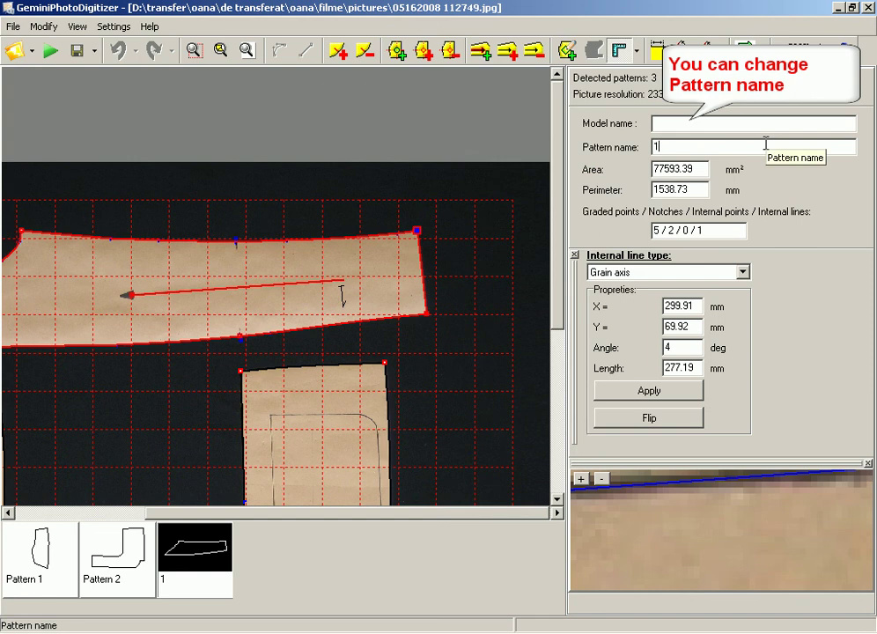
# Set Pattern 2's internal line type to Grain axis and rename the piece '2'
pyautogui.click(308, 452)
pyautogui.doubleClick(307, 452)
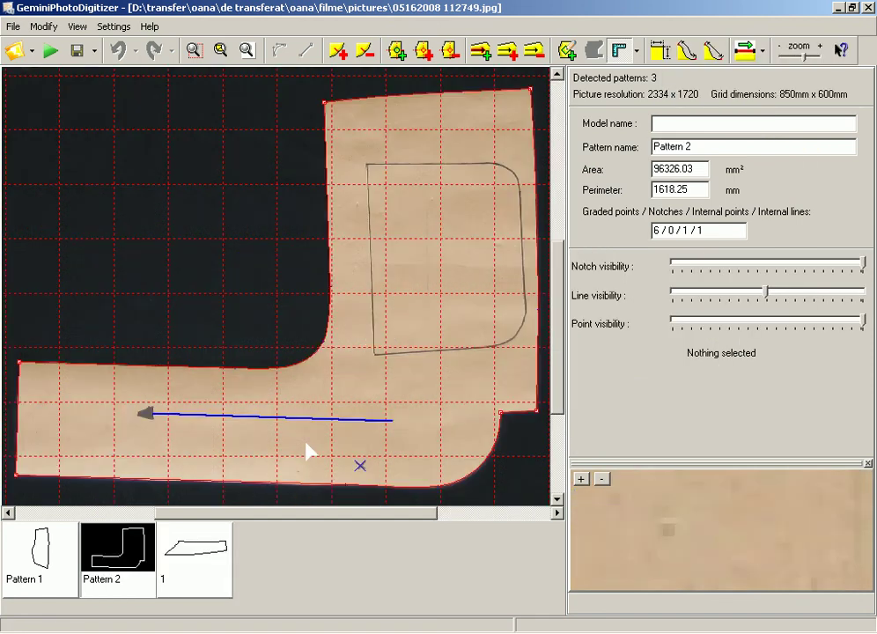
pyautogui.click(286, 419)
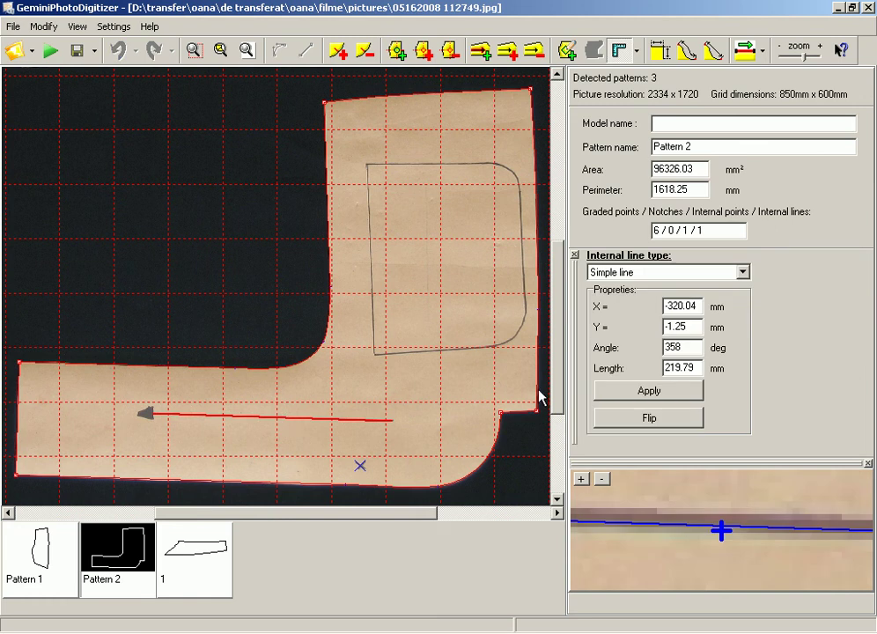
pyautogui.click(744, 273)
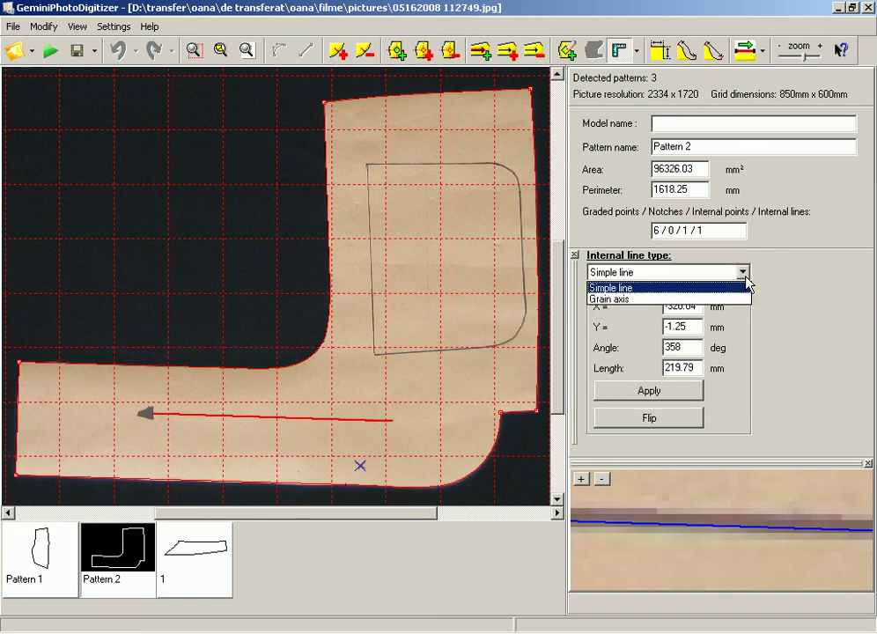
pyautogui.click(702, 299)
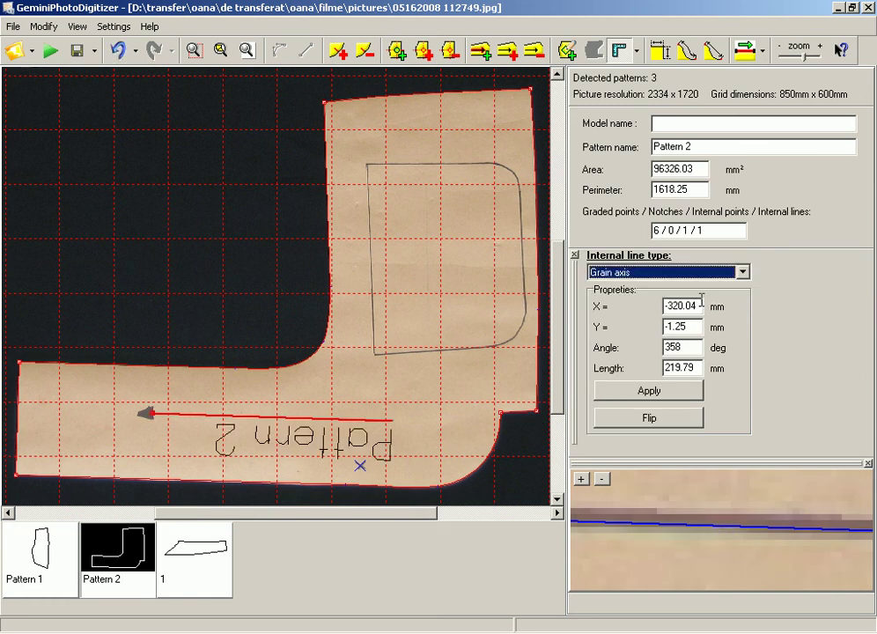
pyautogui.moveTo(693, 147); pyautogui.dragTo(622, 152)
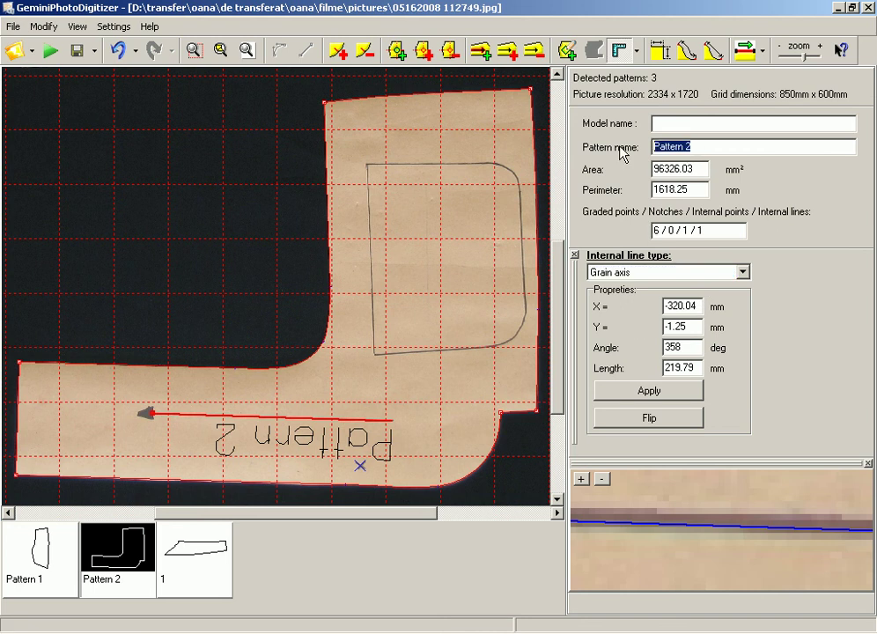
pyautogui.write('2')
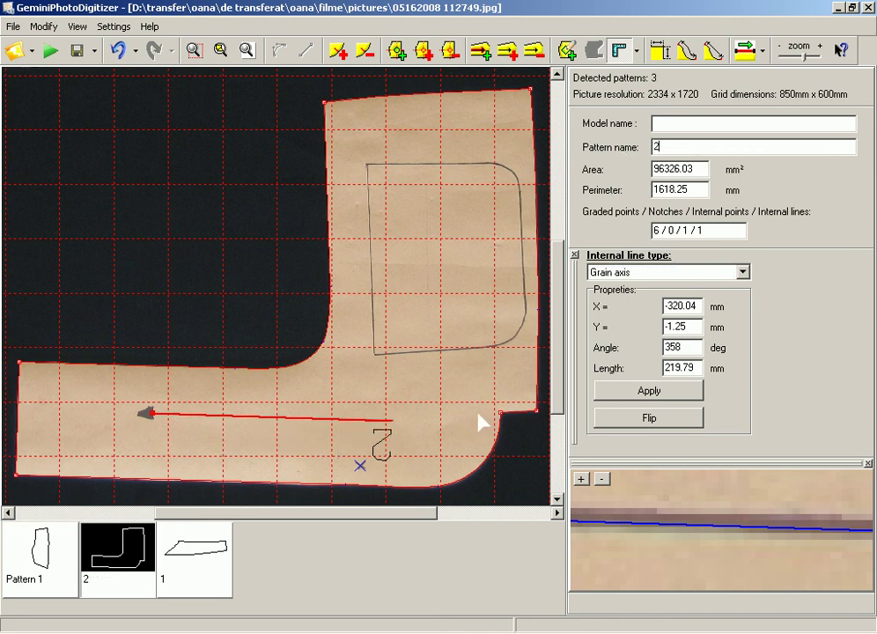
# Play piece 2's graded points from its top-left corner to check all six corners, then stop
pyautogui.click(35, 375)
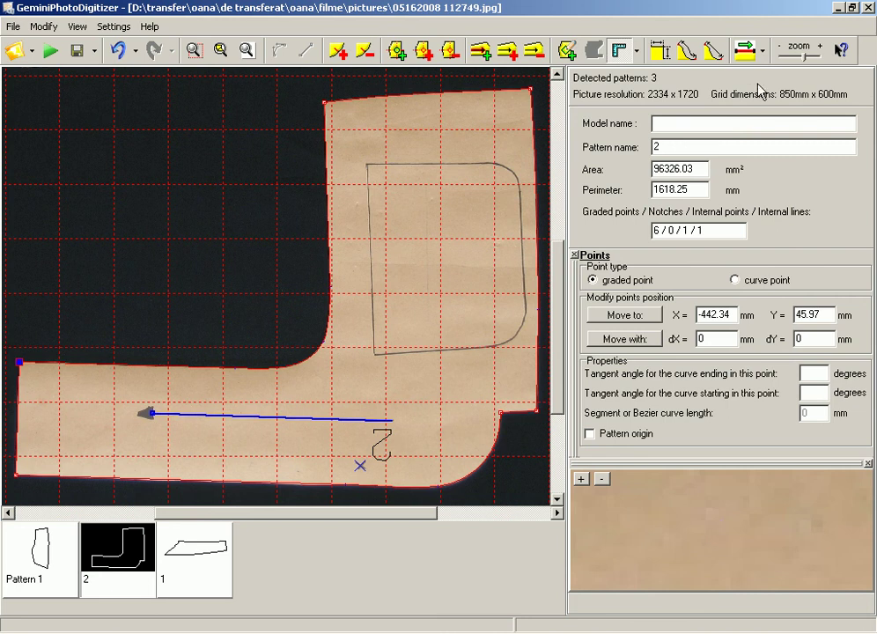
pyautogui.click(762, 55)
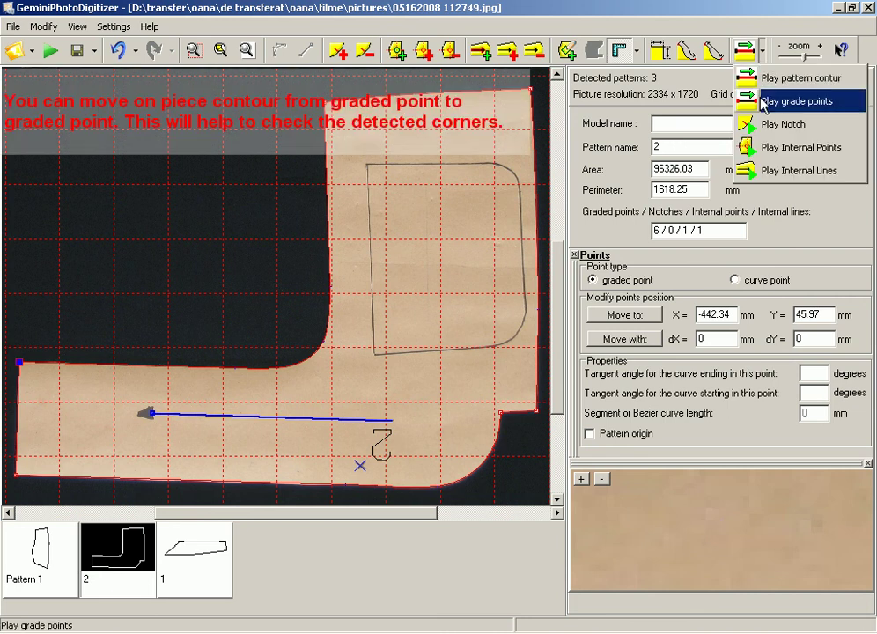
pyautogui.click(763, 102)
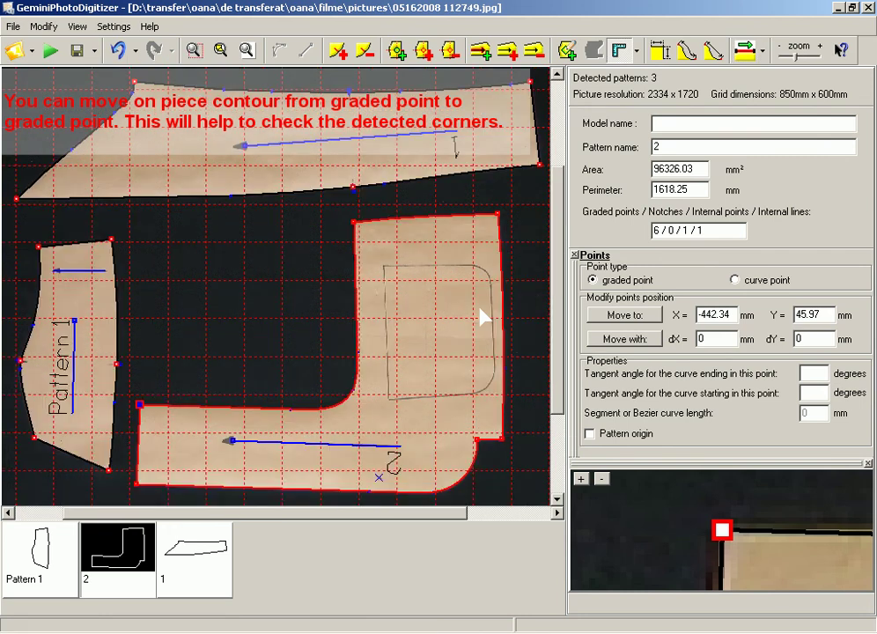
pyautogui.click(401, 303)
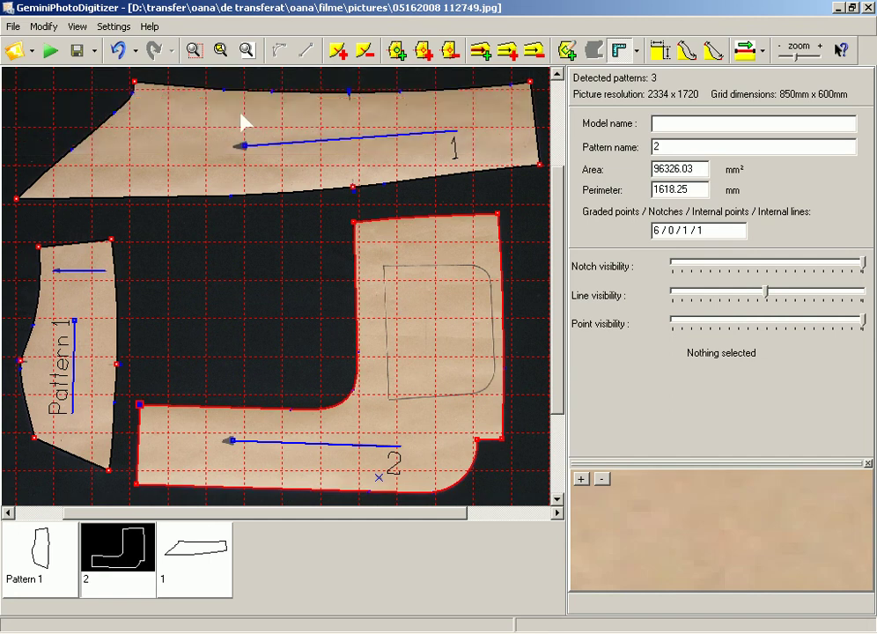
# Zoom in on the pencil rectangle inside piece 2 and make Pattern 2 the main pattern
pyautogui.click(195, 53)
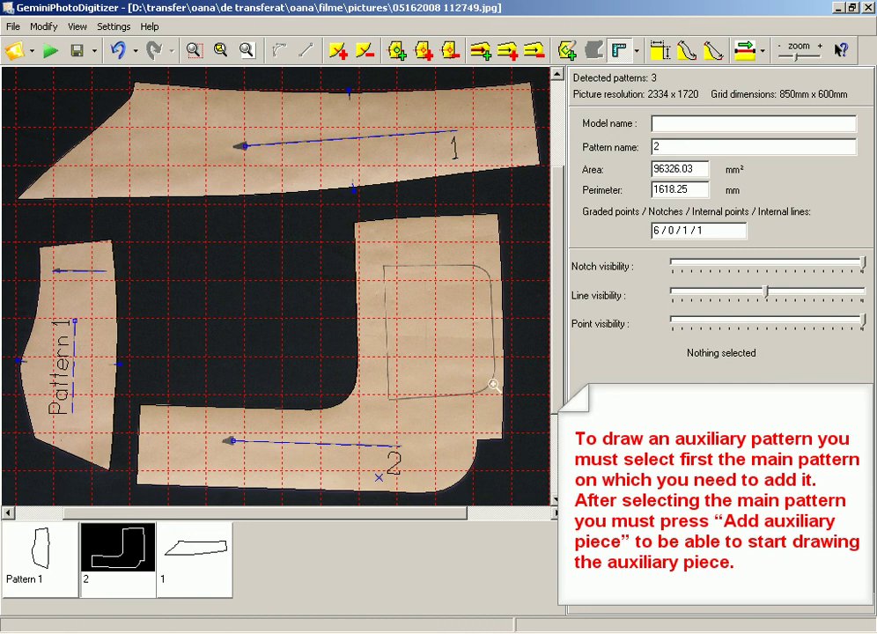
pyautogui.moveTo(493, 385); pyautogui.dragTo(520, 426)
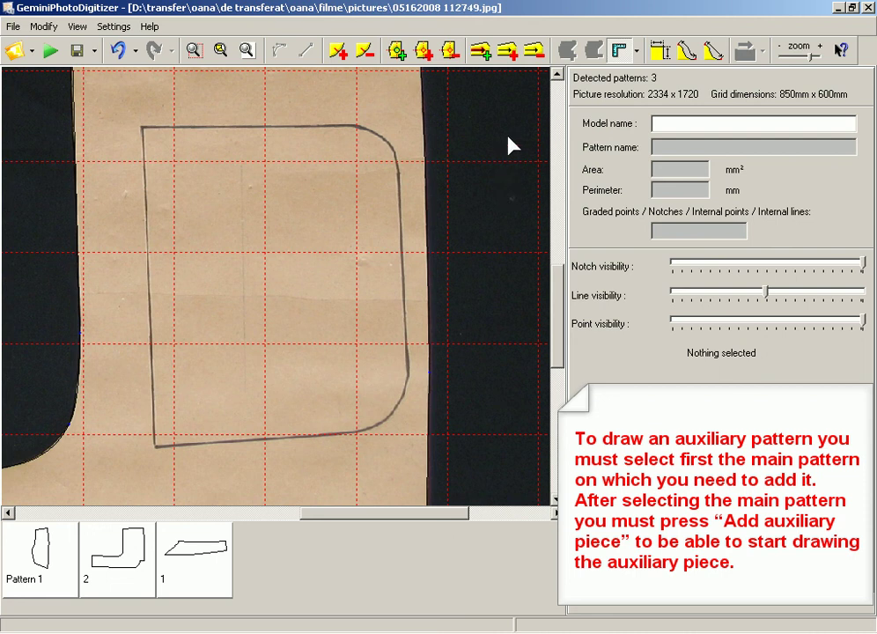
pyautogui.click(285, 211)
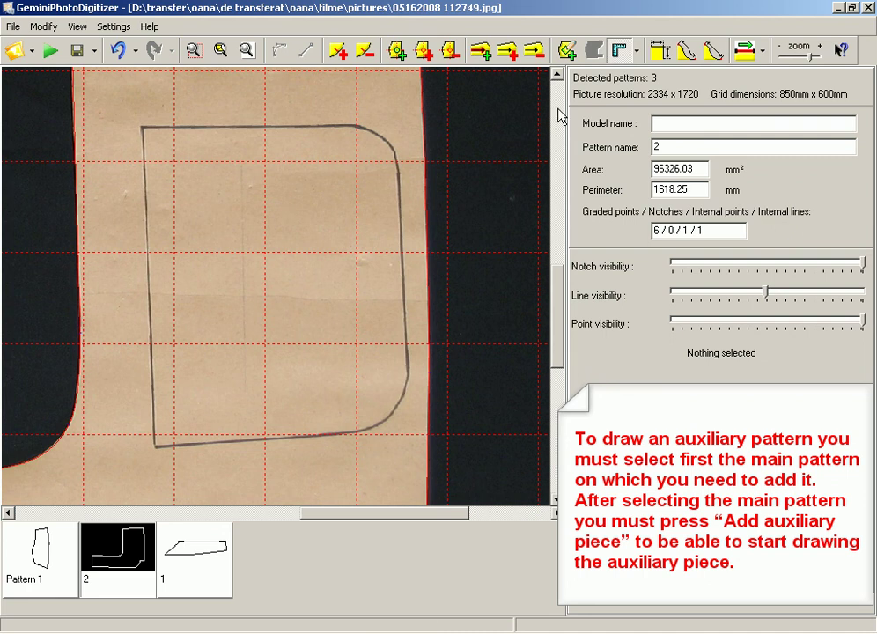
# Trace the rectangle's corners and rounded edges as a nine-point auxiliary outline and close it
pyautogui.click(568, 63)
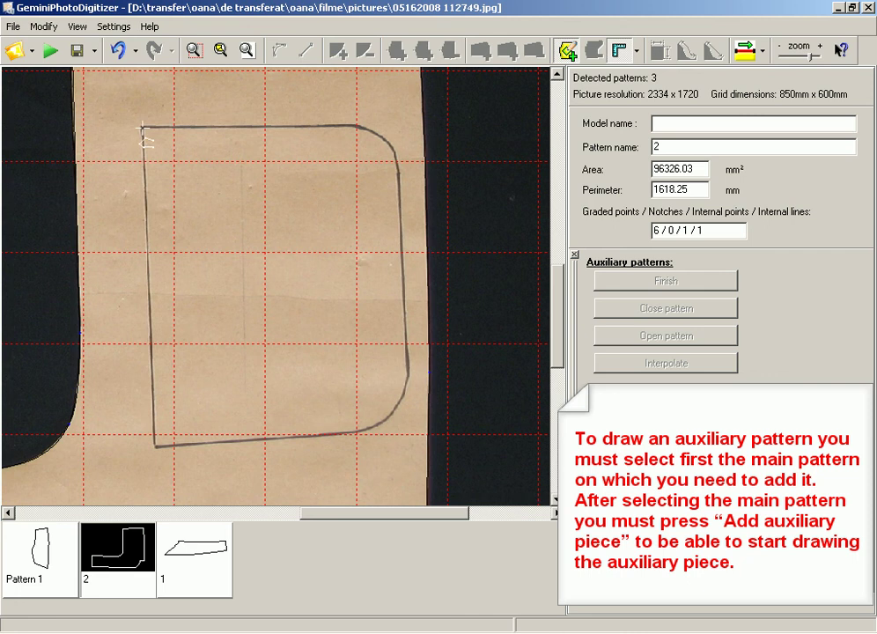
pyautogui.click(142, 129)
pyautogui.click(252, 132)
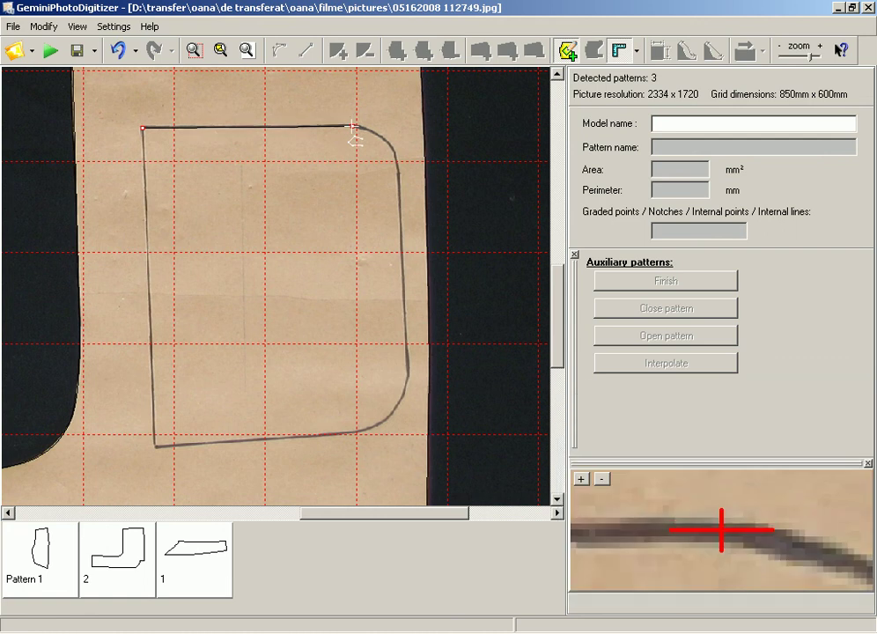
pyautogui.click(354, 126)
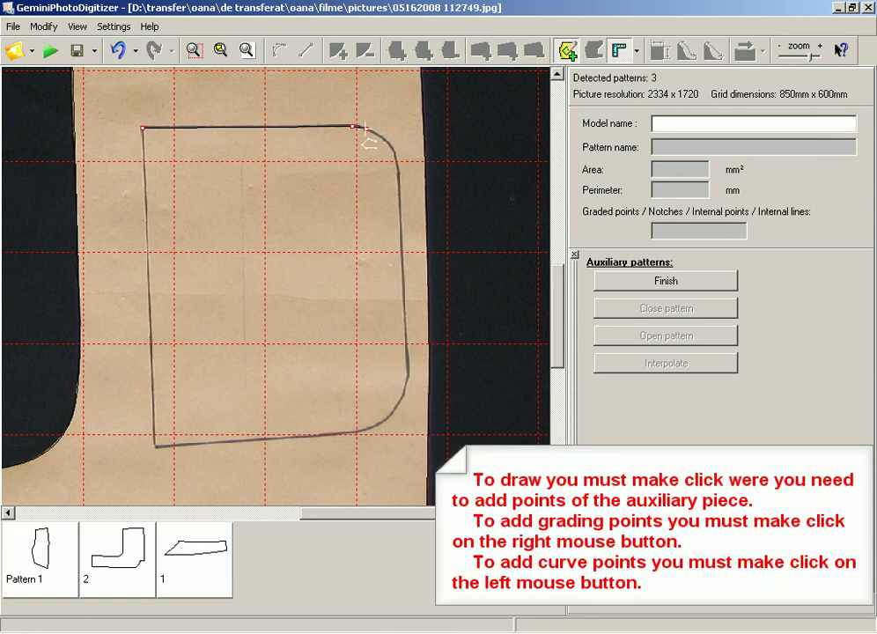
pyautogui.click(388, 139)
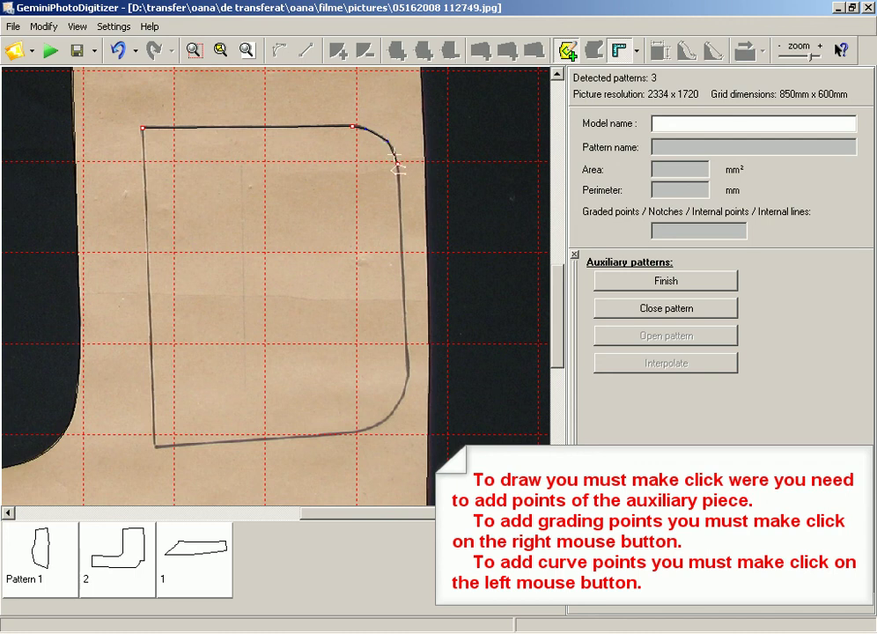
pyautogui.click(395, 154)
pyautogui.click(397, 176)
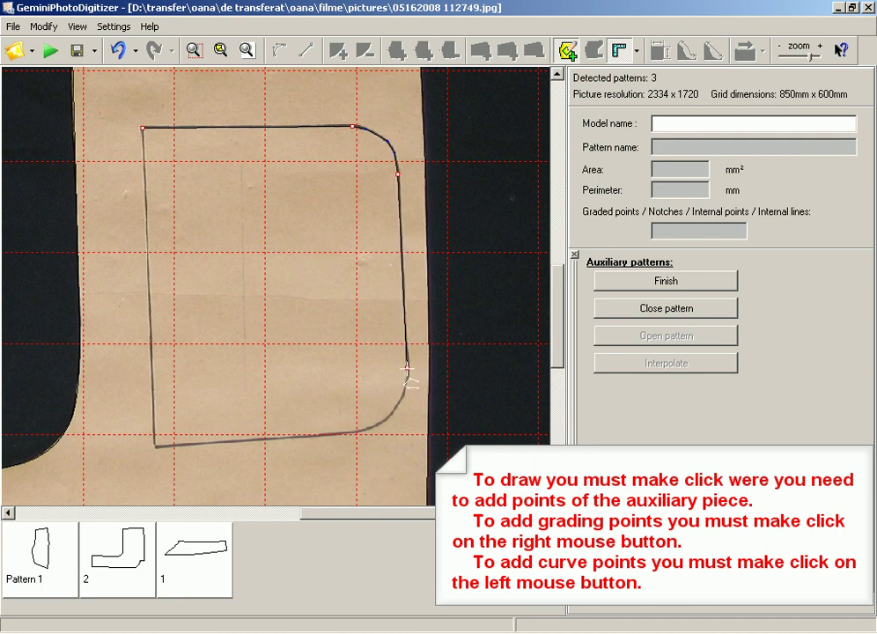
pyautogui.click(407, 369)
pyautogui.click(371, 429)
pyautogui.click(154, 447)
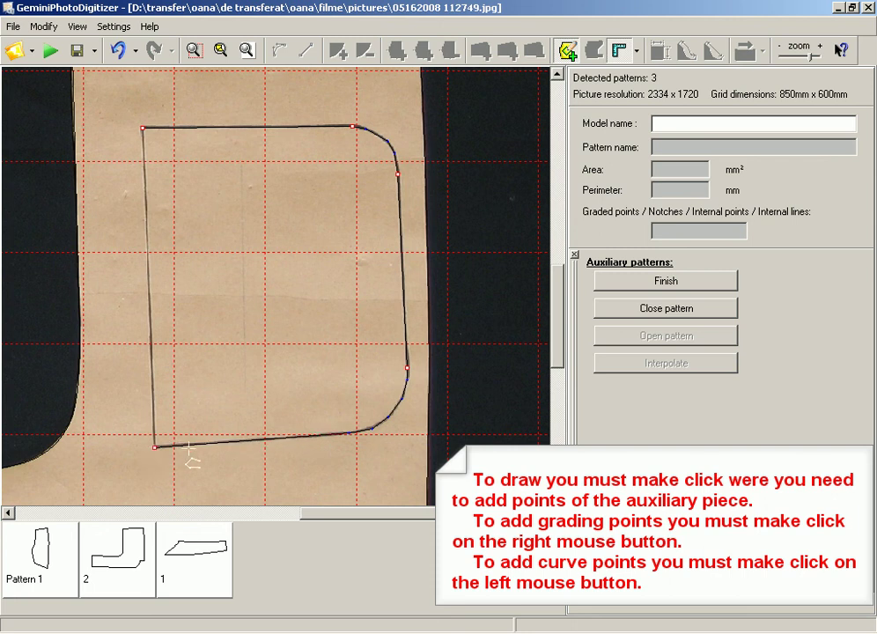
pyautogui.click(640, 310)
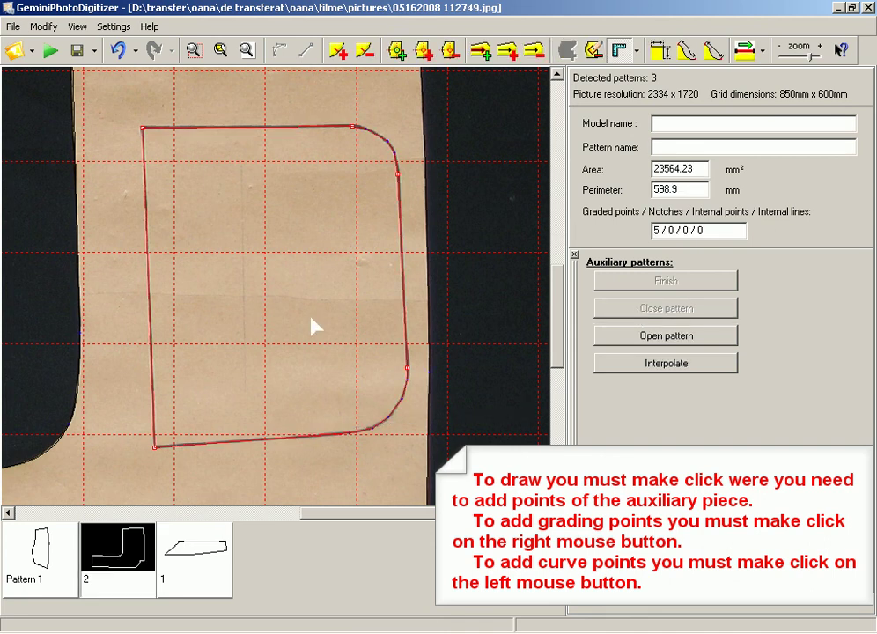
pyautogui.scroll(-3, 313, 327)
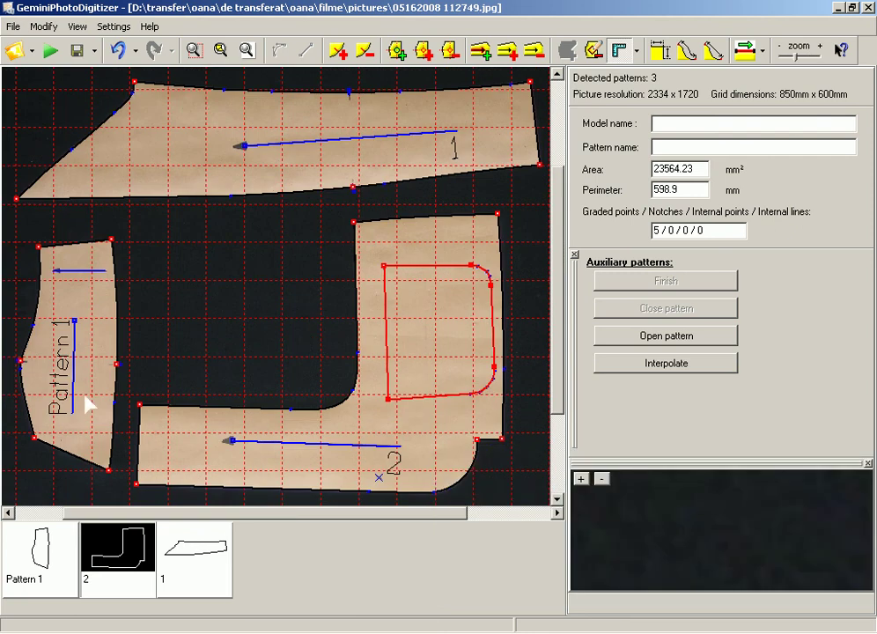
# Select Pattern 1 and a point on its right edge, then step through its notches
pyautogui.click(91, 403)
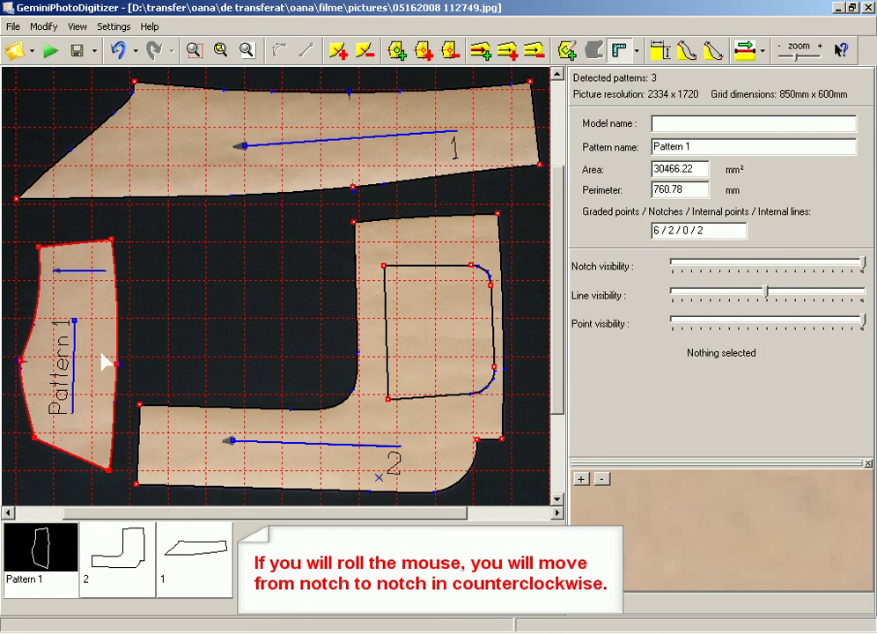
pyautogui.moveTo(103, 356); pyautogui.dragTo(143, 380)
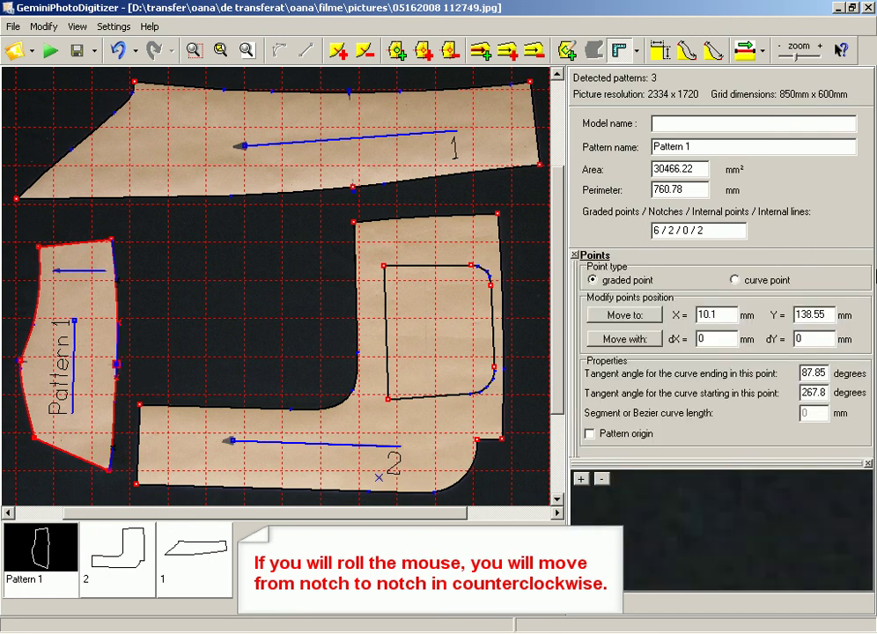
pyautogui.click(763, 51)
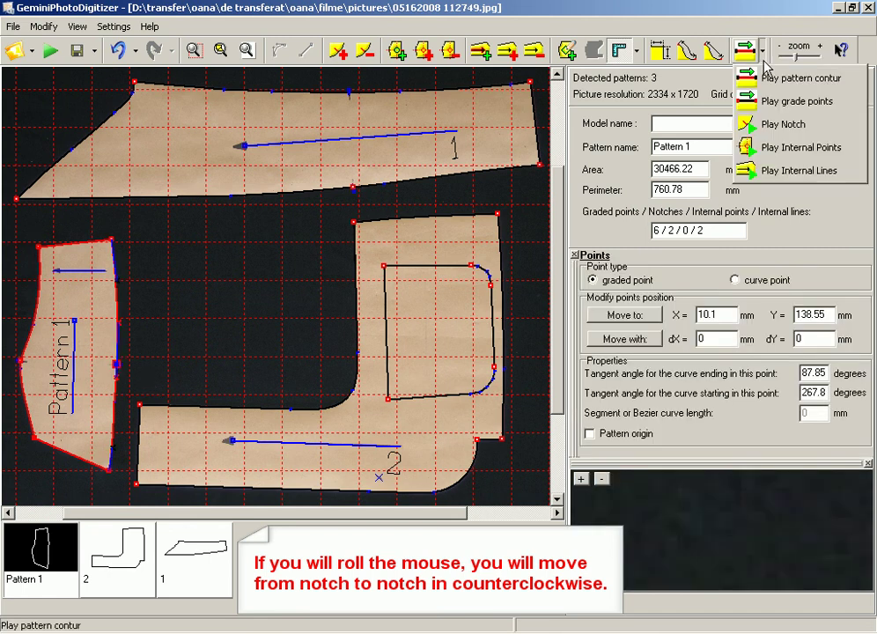
pyautogui.click(756, 123)
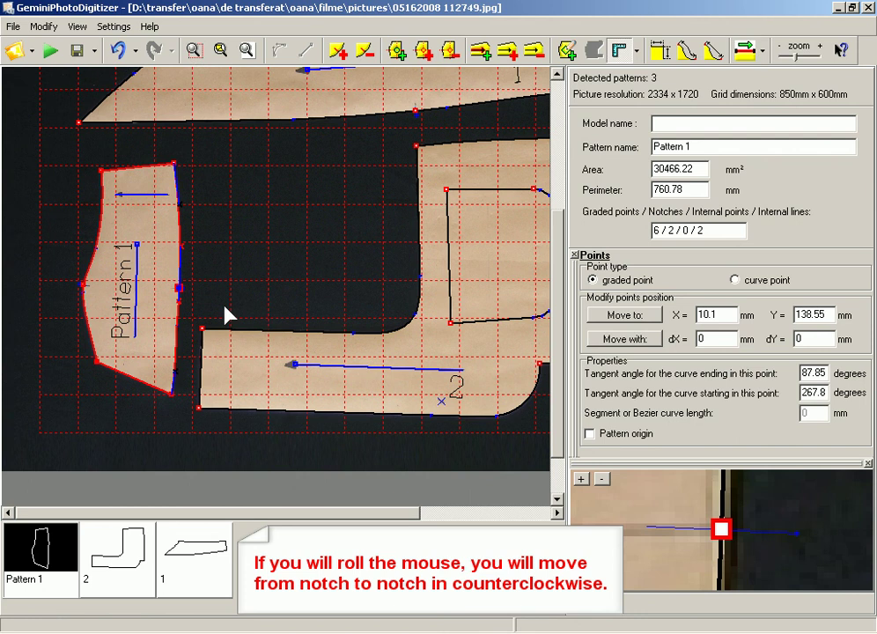
# Make Pattern 1's internal line a grain axis and rename the pattern to 3
pyautogui.click(145, 200)
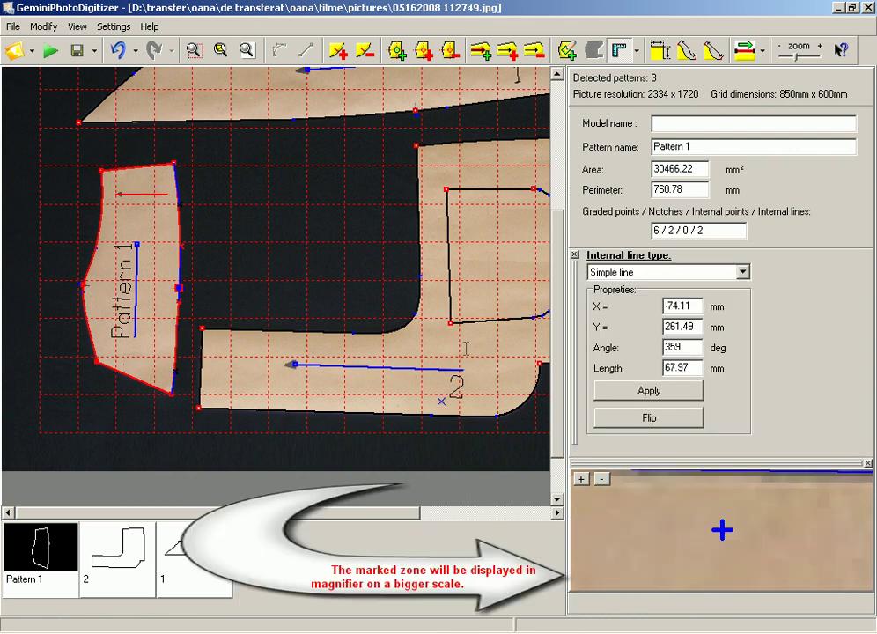
pyautogui.click(743, 273)
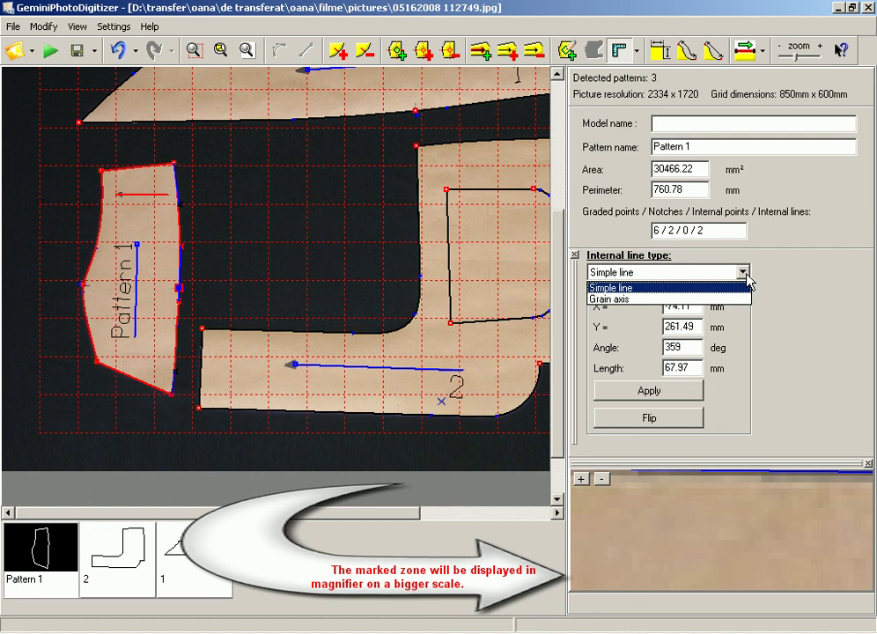
pyautogui.click(660, 300)
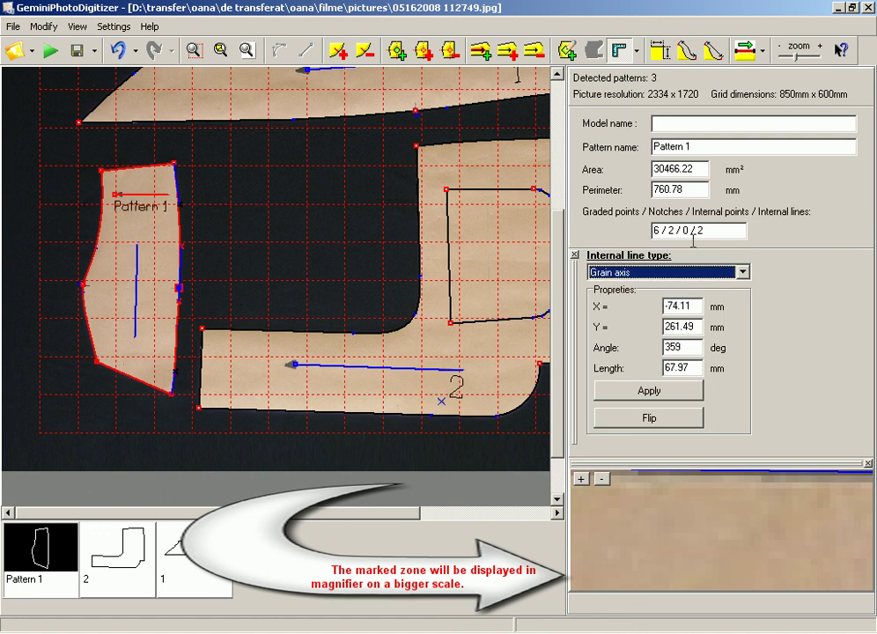
pyautogui.tripleClick(701, 146)
pyautogui.write('3')
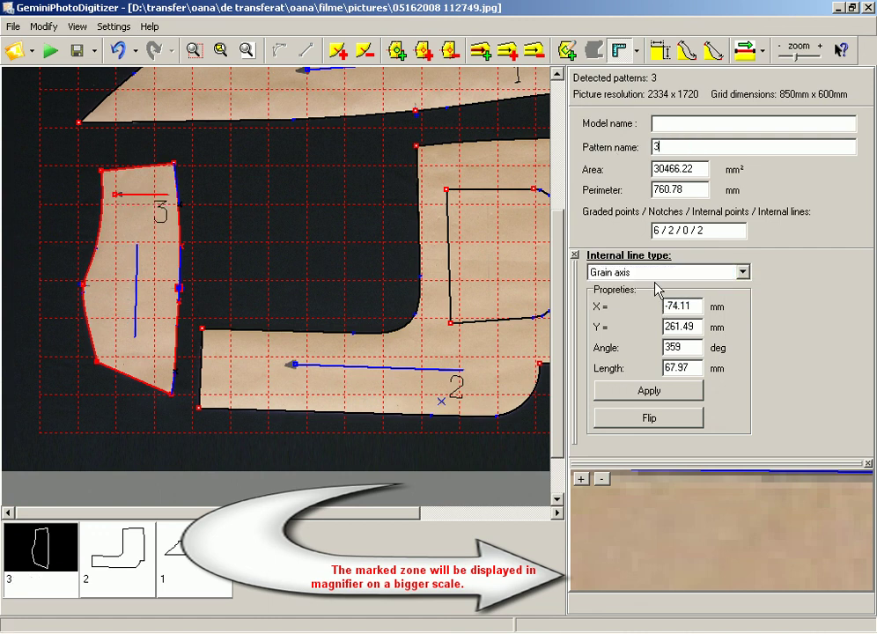
# Place a new internal point on pattern 2
pyautogui.click(415, 168)
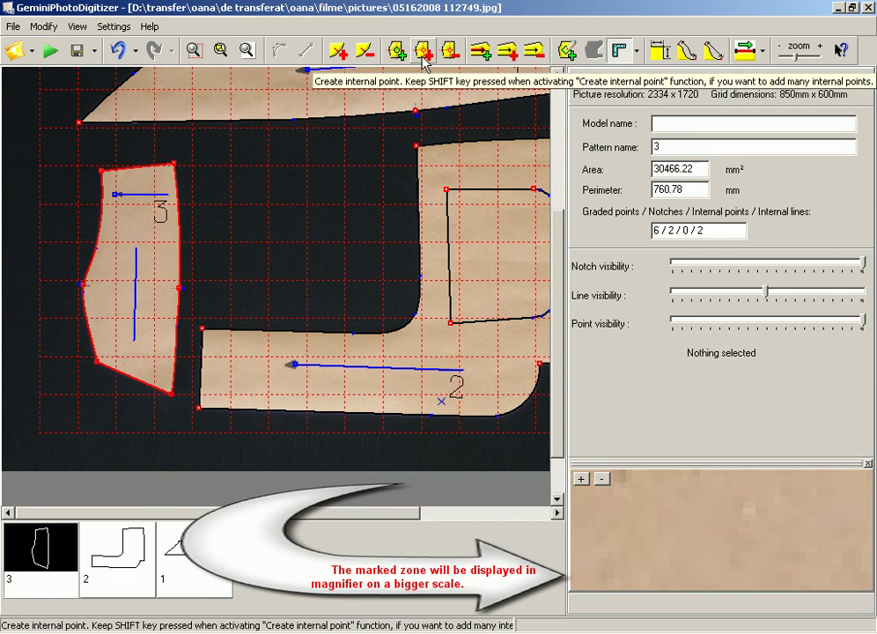
pyautogui.click(423, 53)
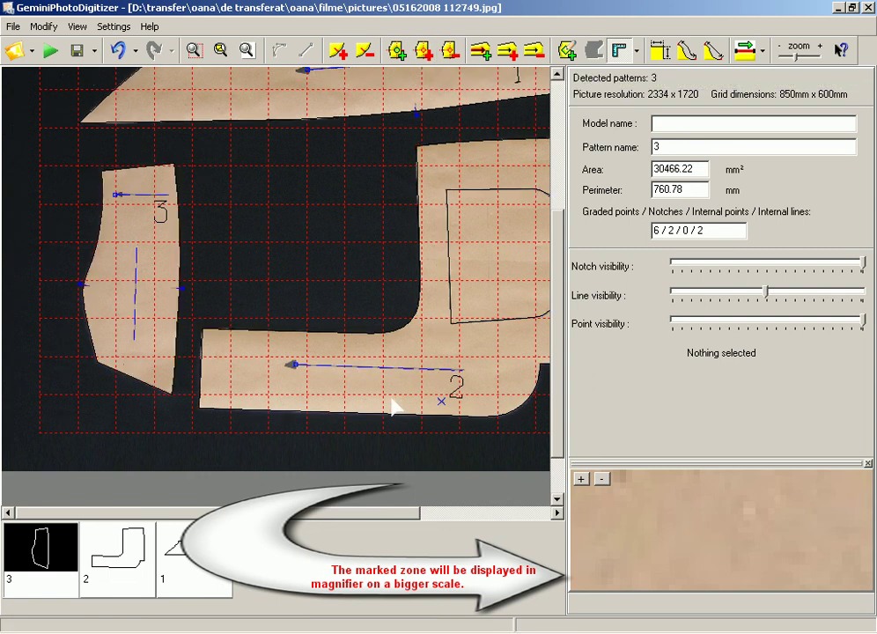
pyautogui.click(392, 399)
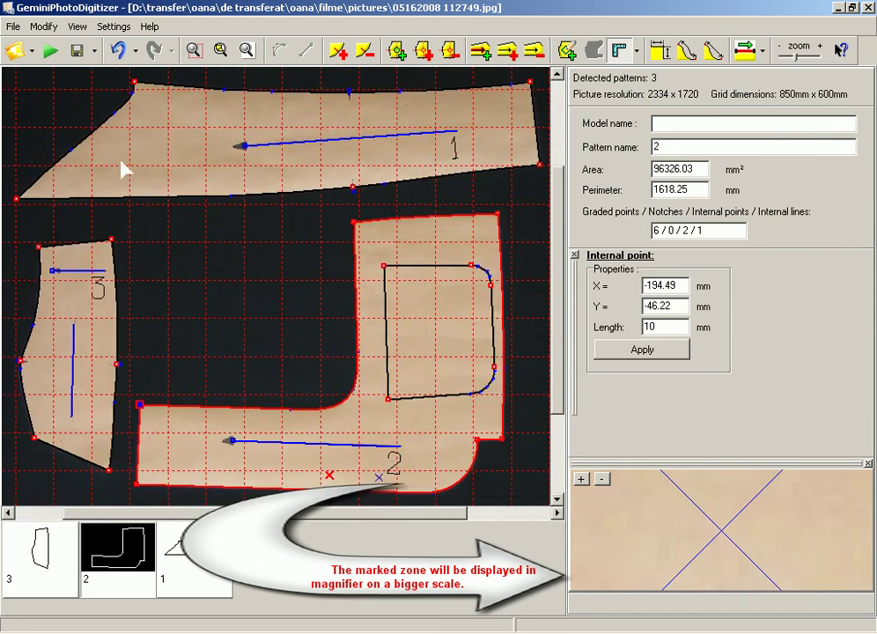
# Save the digitized pieces as the model file 'girl' in the GEM folder
pyautogui.click(94, 51)
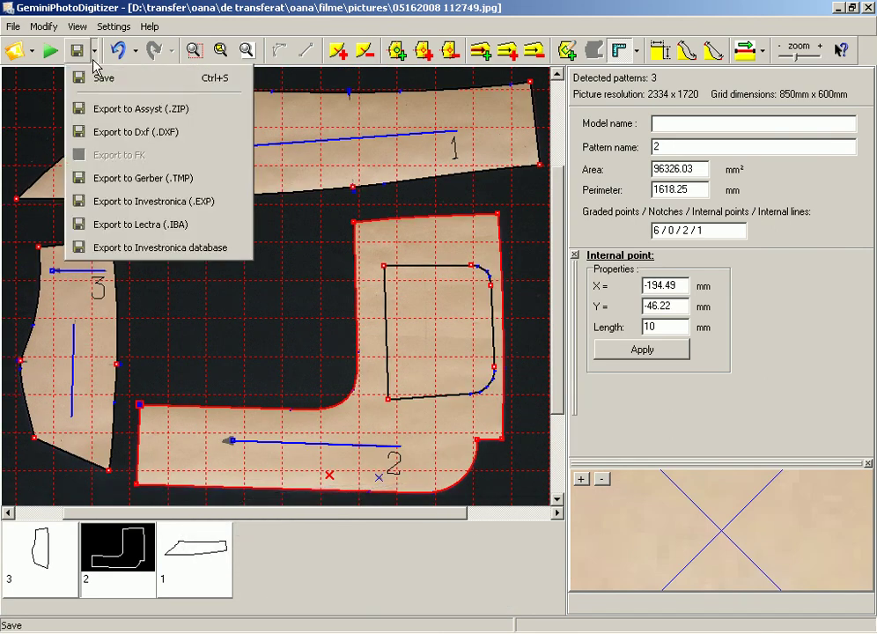
pyautogui.click(103, 85)
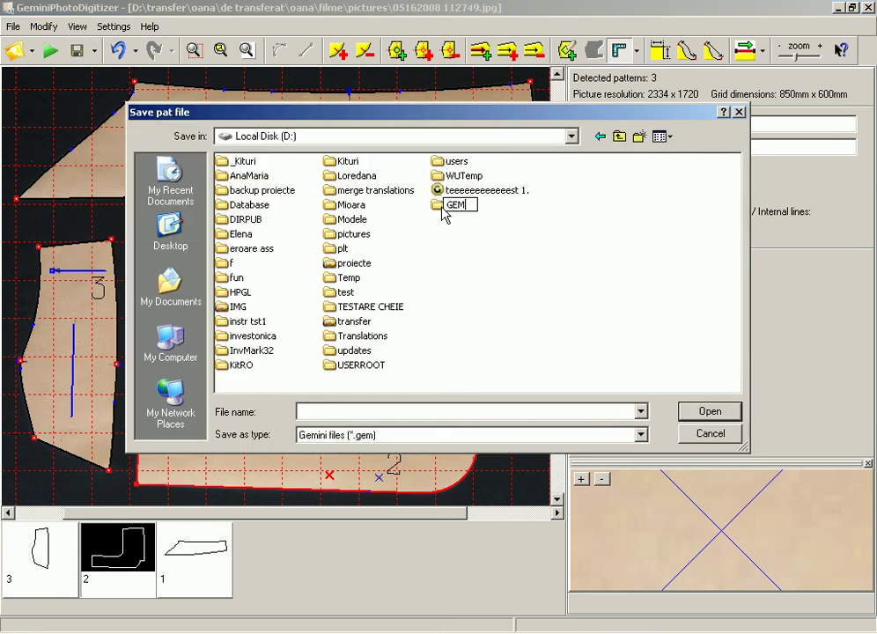
pyautogui.doubleClick(450, 150)
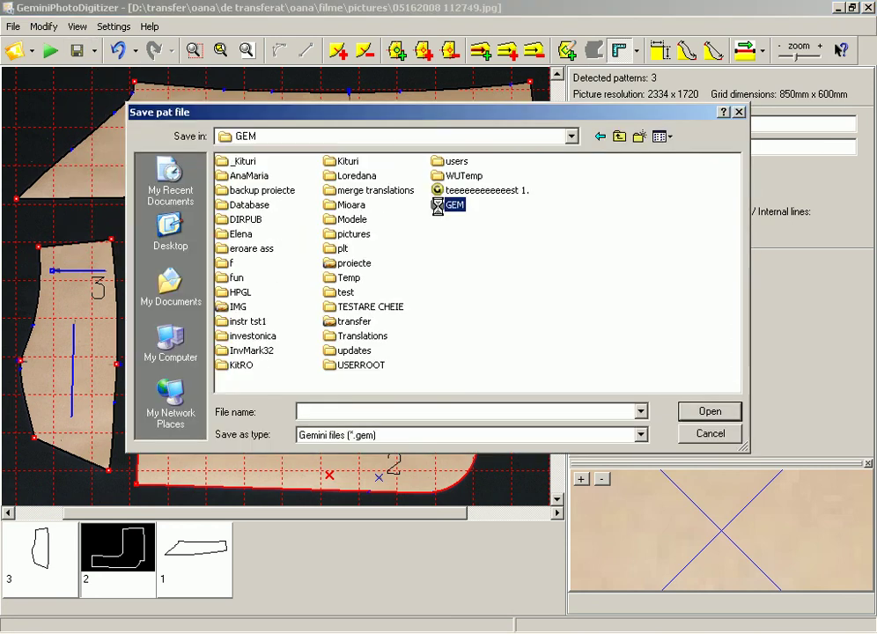
pyautogui.click(340, 412)
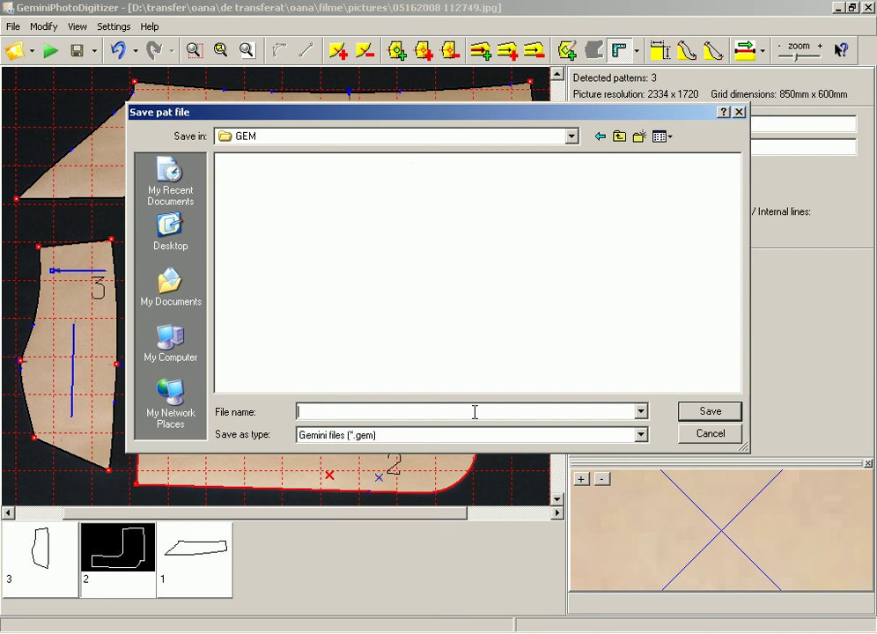
pyautogui.write('gi')
pyautogui.write('r')
pyautogui.write('l')
pyautogui.click(709, 414)
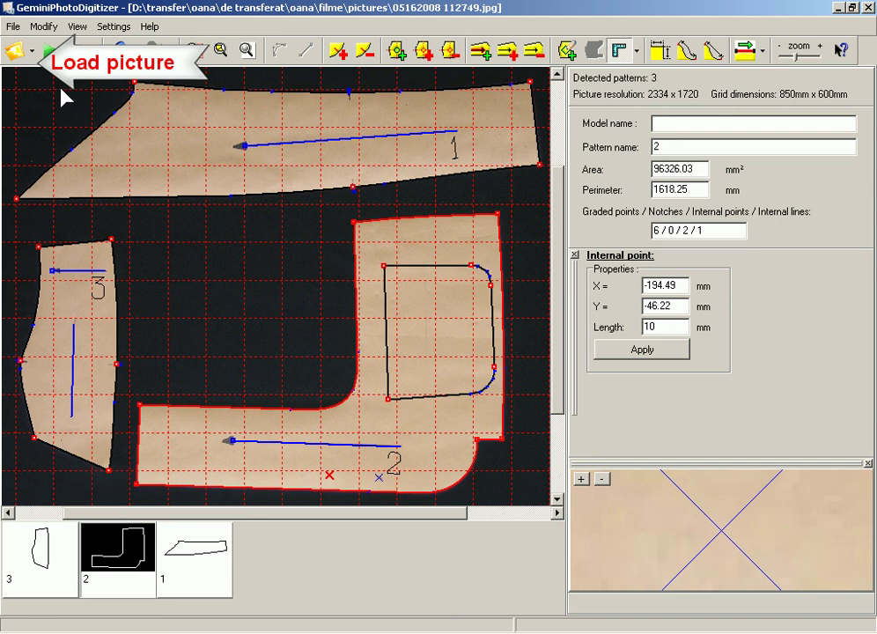
pyautogui.click(15, 50)
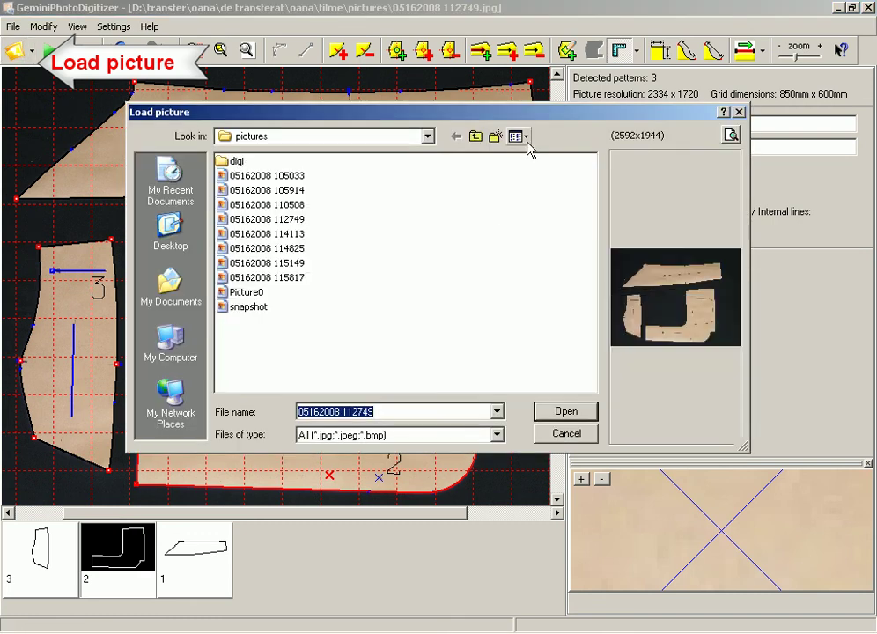
pyautogui.click(526, 137)
pyautogui.click(528, 157)
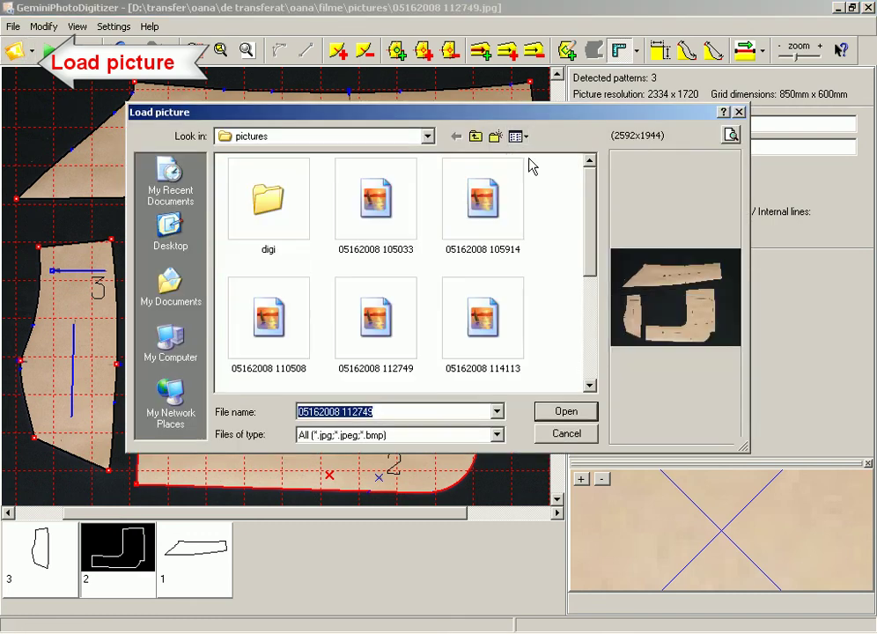
pyautogui.moveTo(586, 266); pyautogui.dragTo(595, 332)
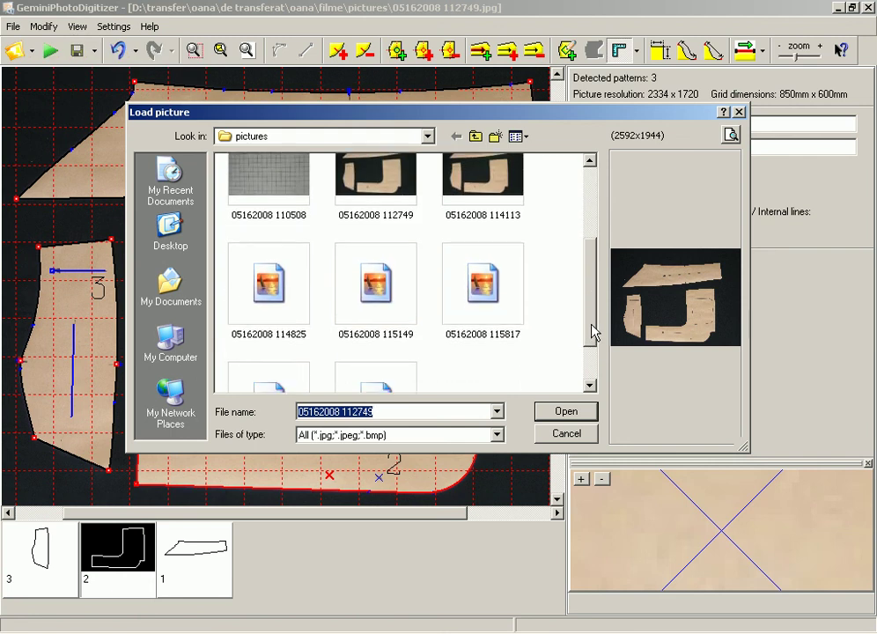
pyautogui.click(499, 274)
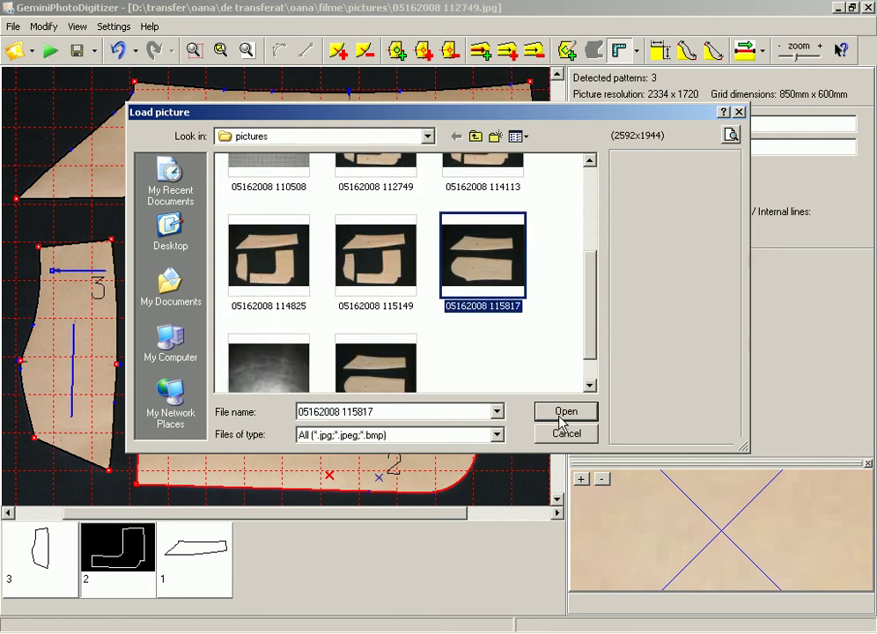
pyautogui.click(564, 415)
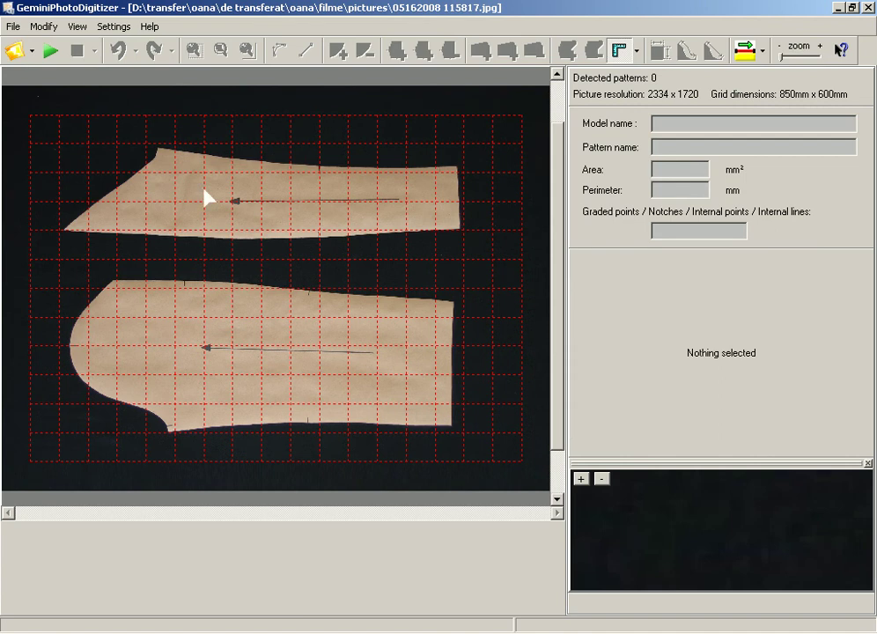
pyautogui.click(56, 60)
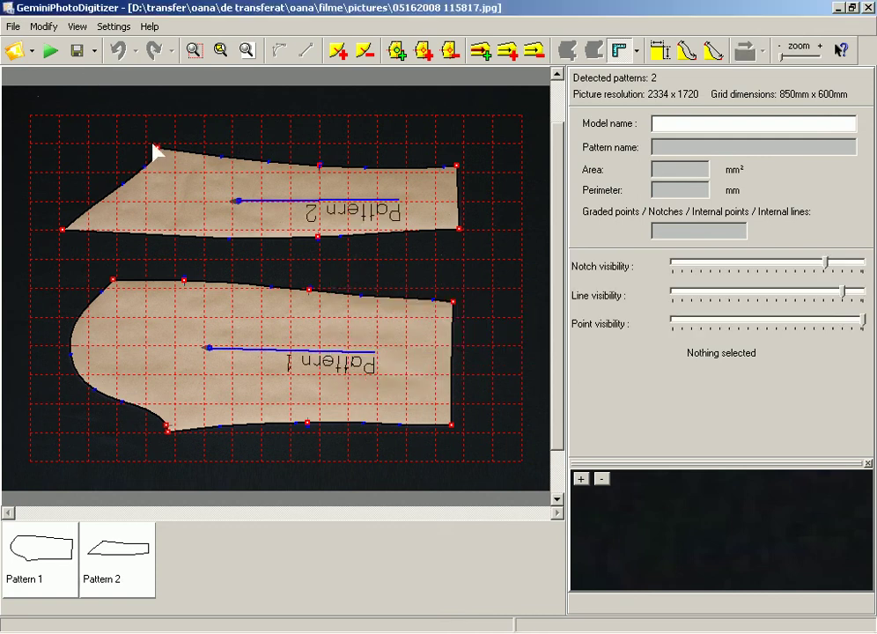
# Rename Pattern 2 to 4 and step through its grade points
pyautogui.click(209, 189)
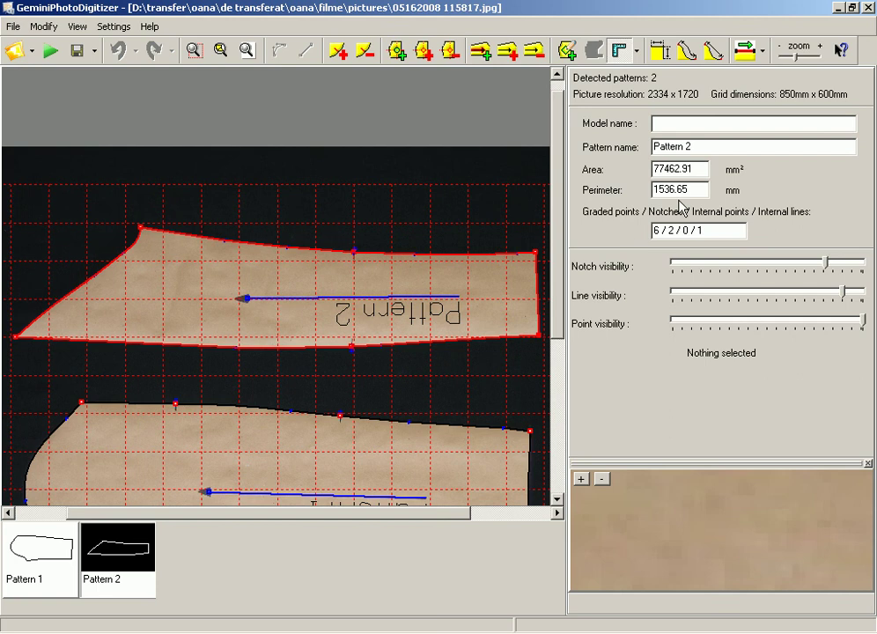
pyautogui.moveTo(692, 147); pyautogui.dragTo(656, 147)
pyautogui.write('4')
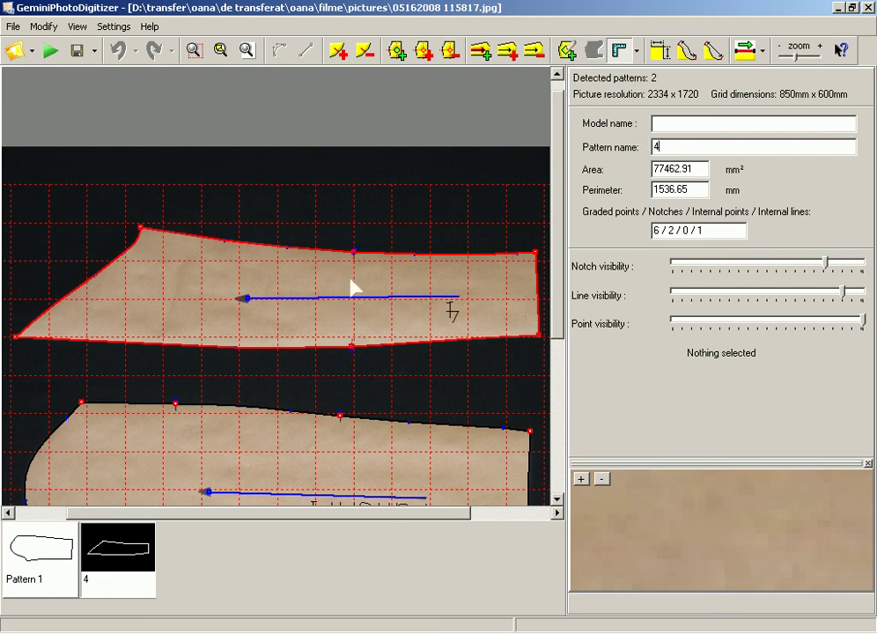
pyautogui.click(141, 228)
pyautogui.click(763, 50)
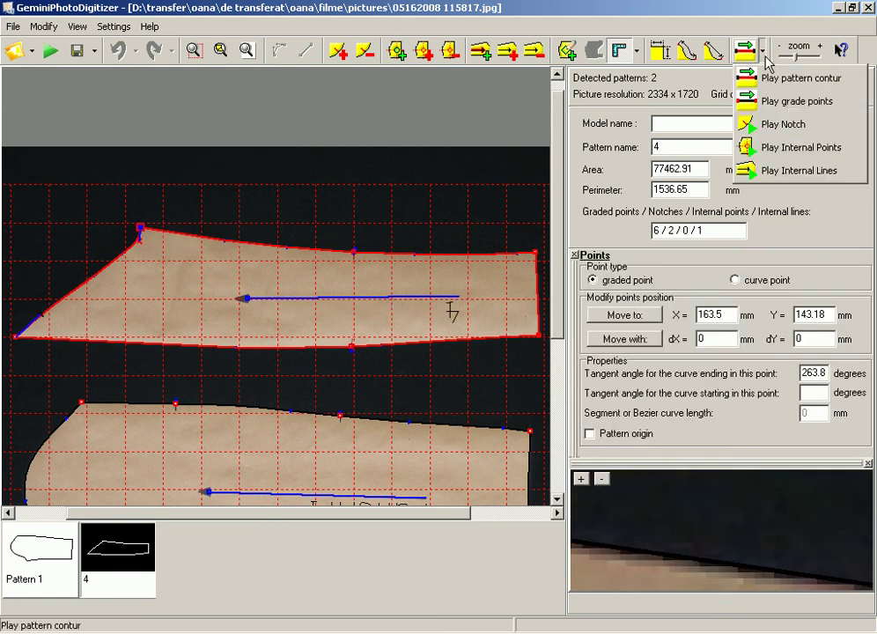
pyautogui.click(762, 101)
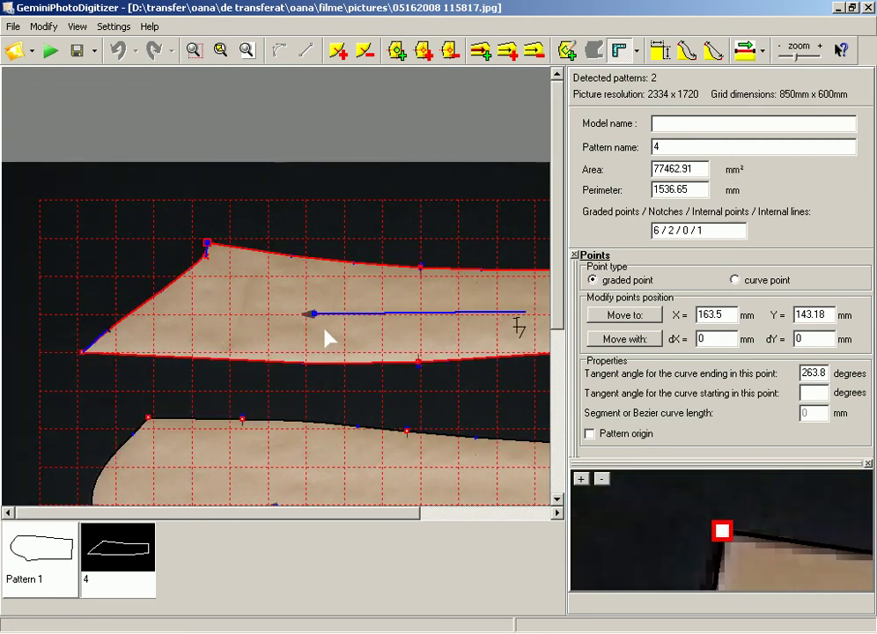
# Rename the lower piece, Pattern 1, to 5 and fit both pieces in view
pyautogui.click(264, 483)
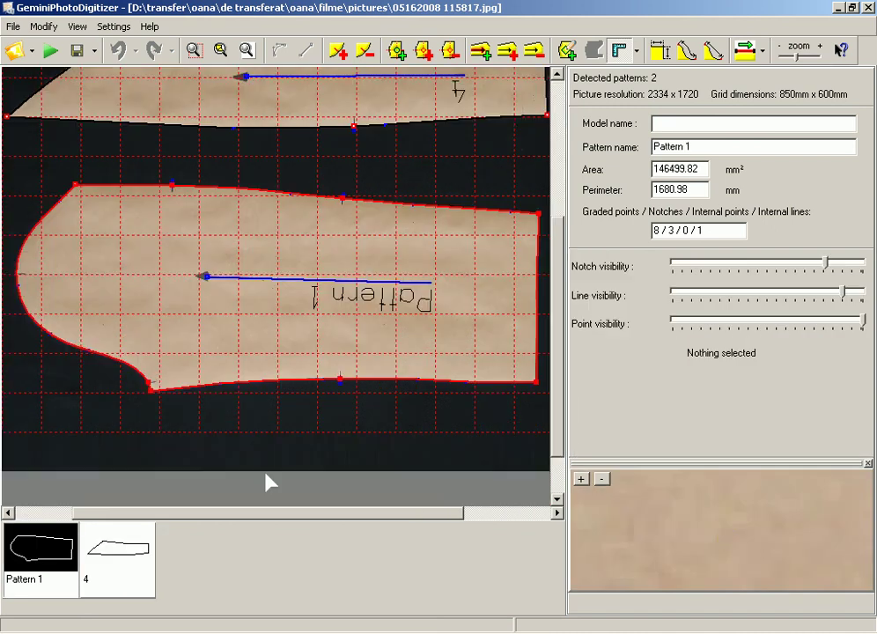
pyautogui.moveTo(690, 146); pyautogui.dragTo(635, 150)
pyautogui.write('5')
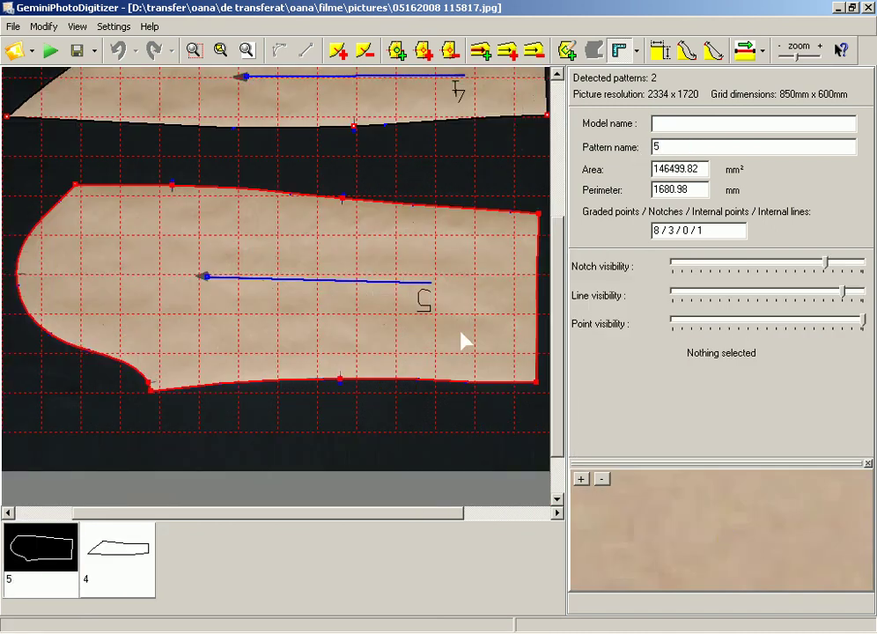
pyautogui.press('Return')
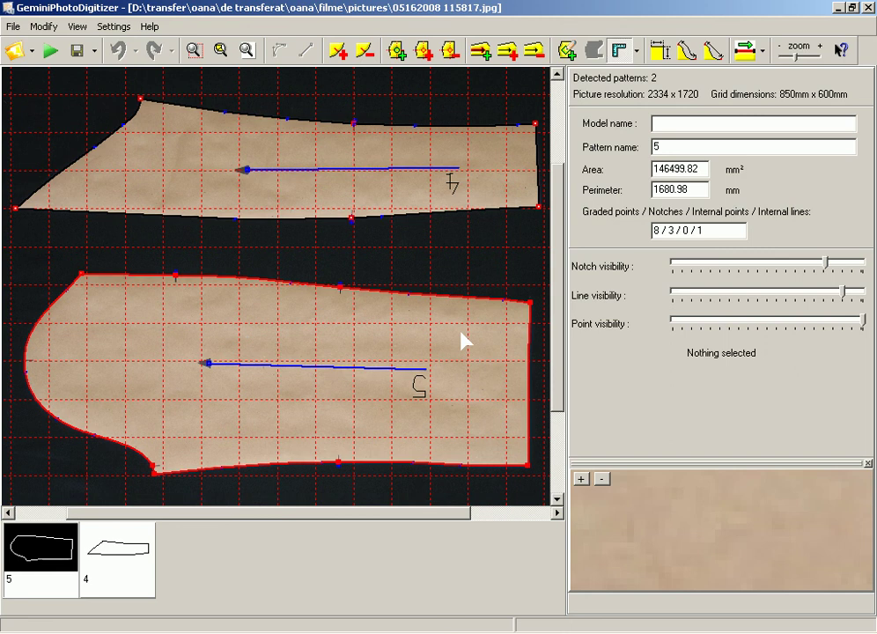
pyautogui.click(665, 56)
pyautogui.click(195, 236)
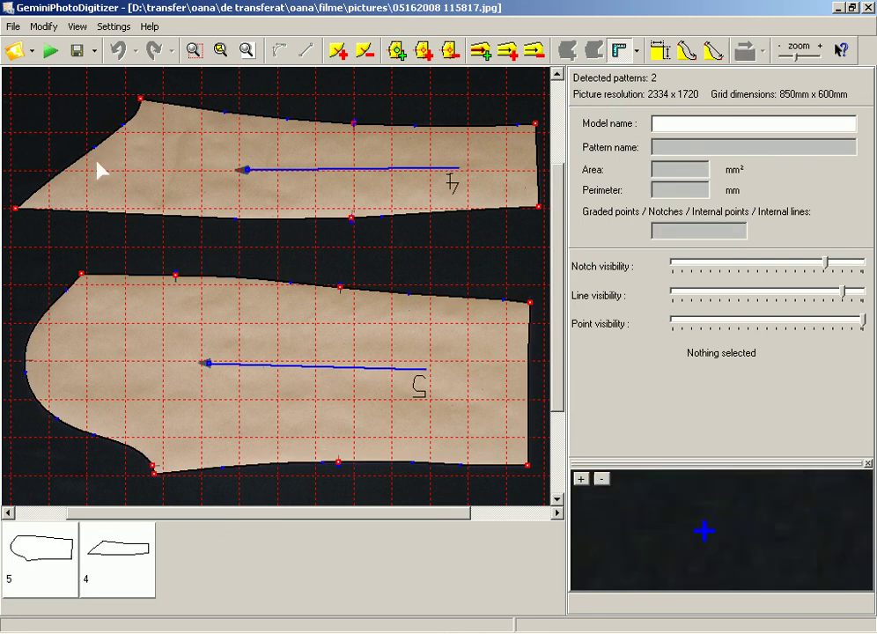
# Save pieces 4 and 5 into the existing girl file in GEM using Append
pyautogui.click(95, 54)
pyautogui.click(96, 78)
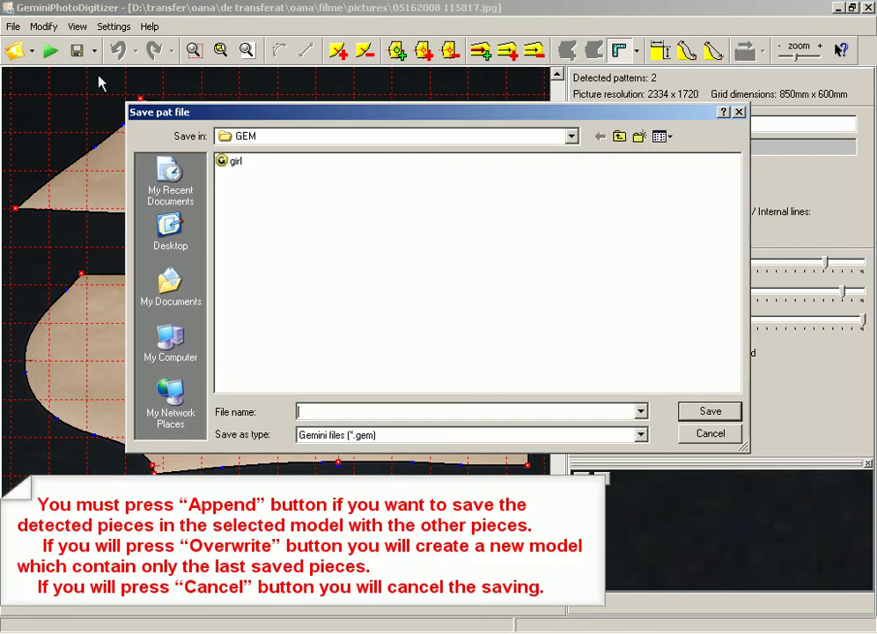
pyautogui.click(233, 162)
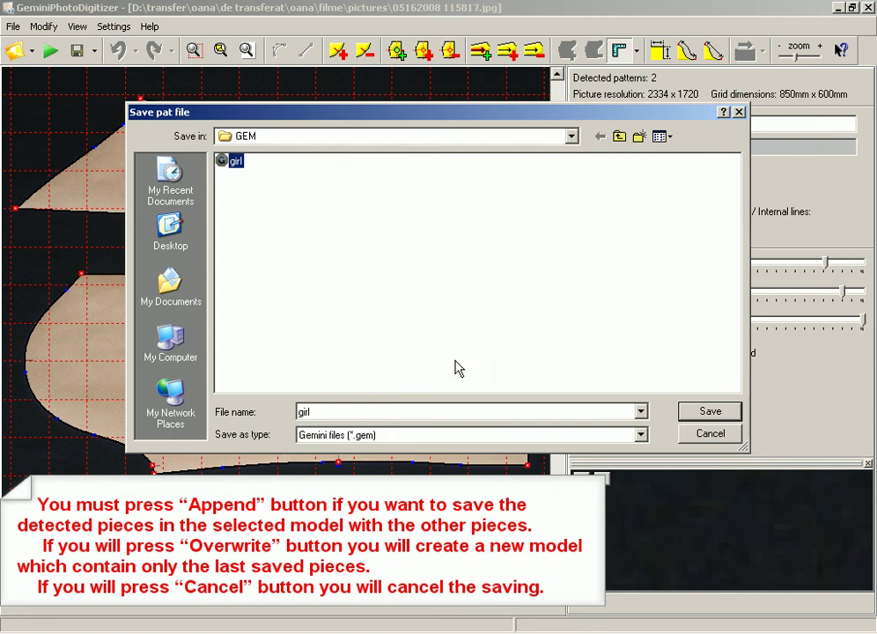
pyautogui.click(697, 411)
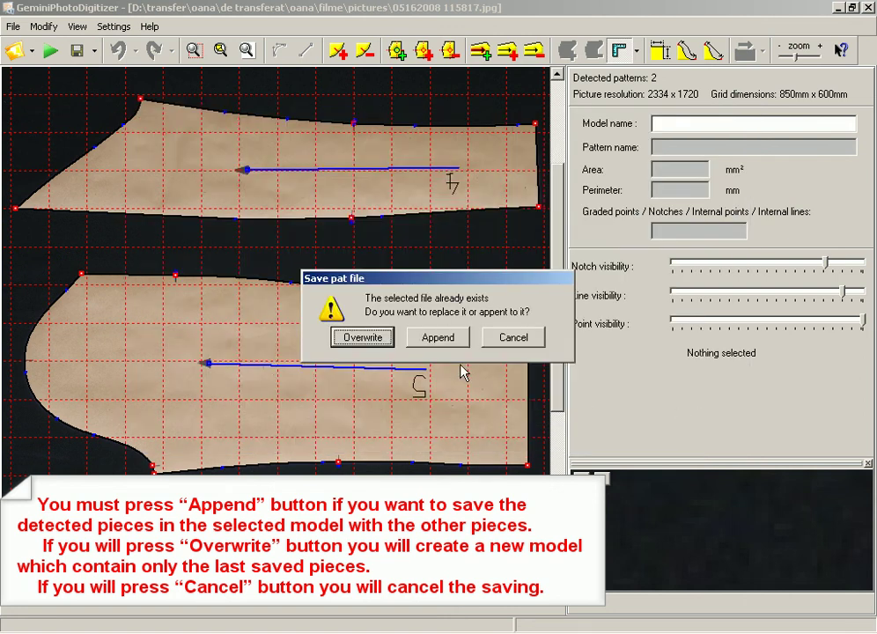
pyautogui.click(434, 339)
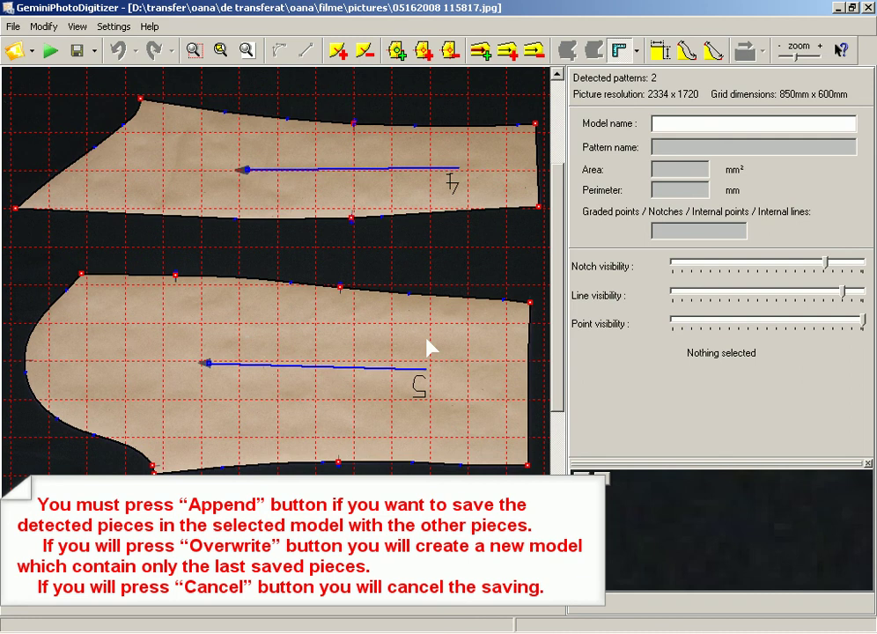